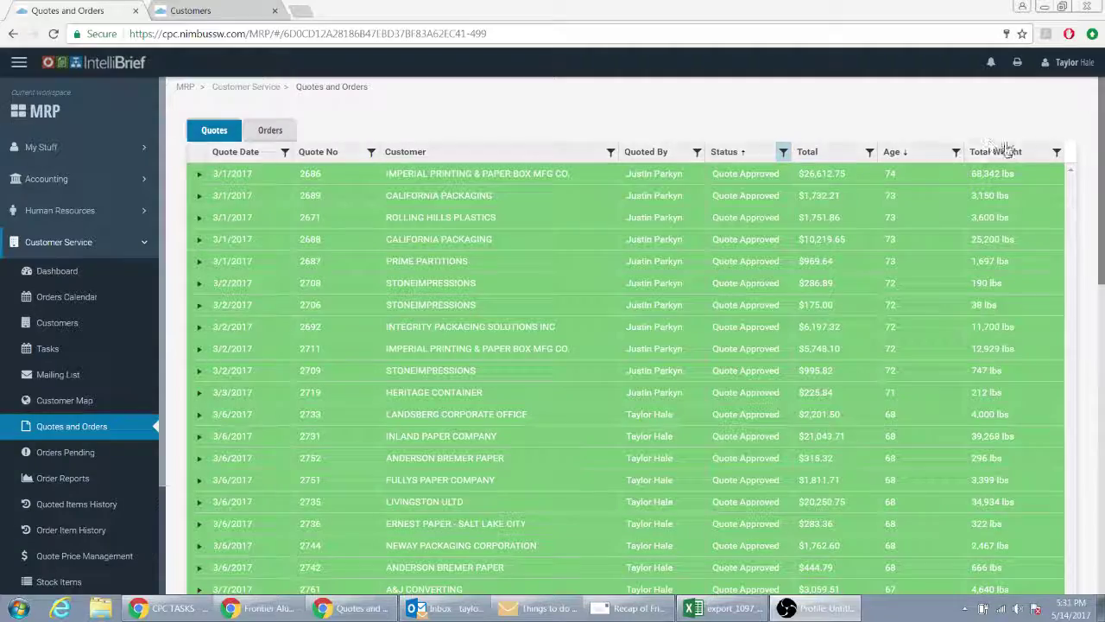
Look over Imperial Printing quote 2686's details, then close its window.
{"action": "left_click_drag", "start_coordinate": [1101, 216], "coordinate": [1079, 118]}
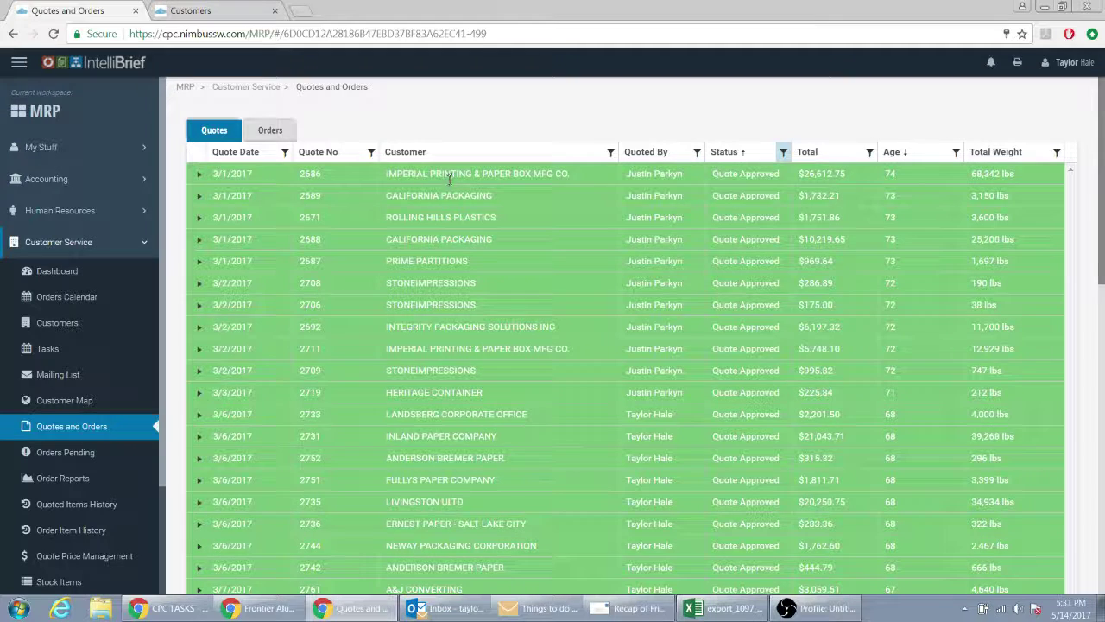
{"action": "double_click", "coordinate": [445, 181]}
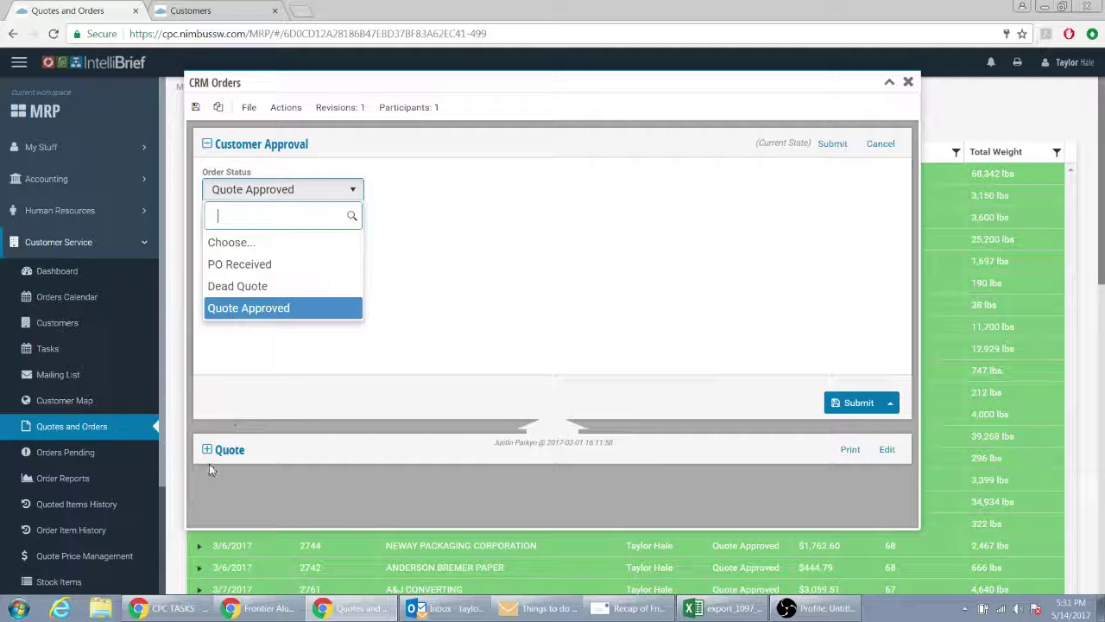
{"action": "left_click", "coordinate": [296, 444]}
{"action": "scroll", "coordinate": [297, 431], "scroll_direction": "down", "scroll_amount": 2}
{"action": "scroll", "coordinate": [296, 428], "scroll_direction": "down", "scroll_amount": 5}
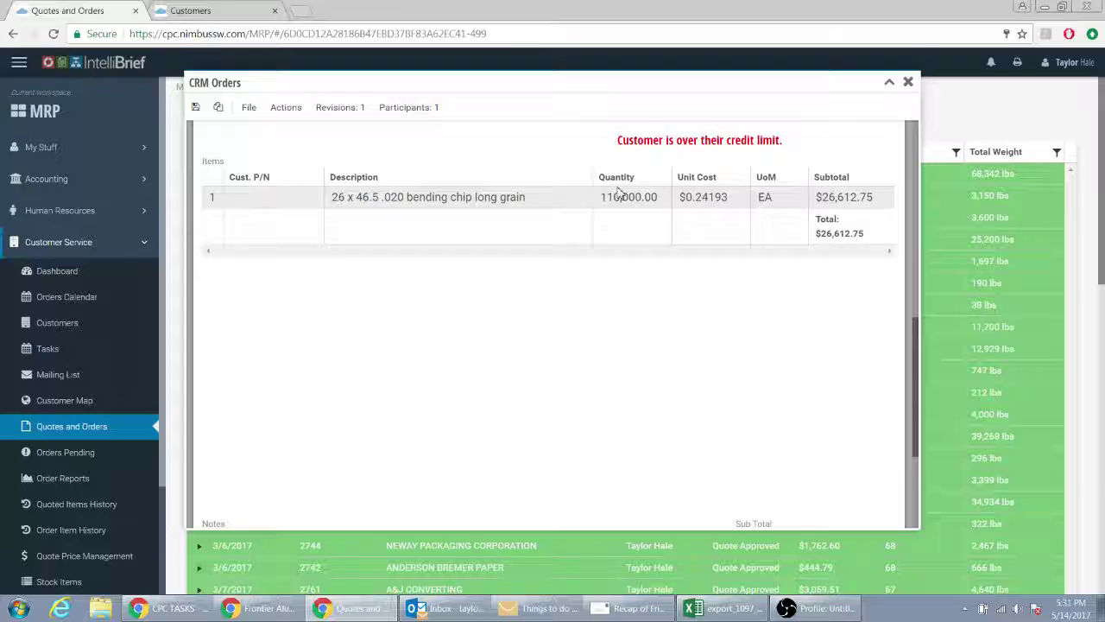
{"action": "left_click", "coordinate": [907, 81]}
{"action": "left_click", "coordinate": [705, 170]}
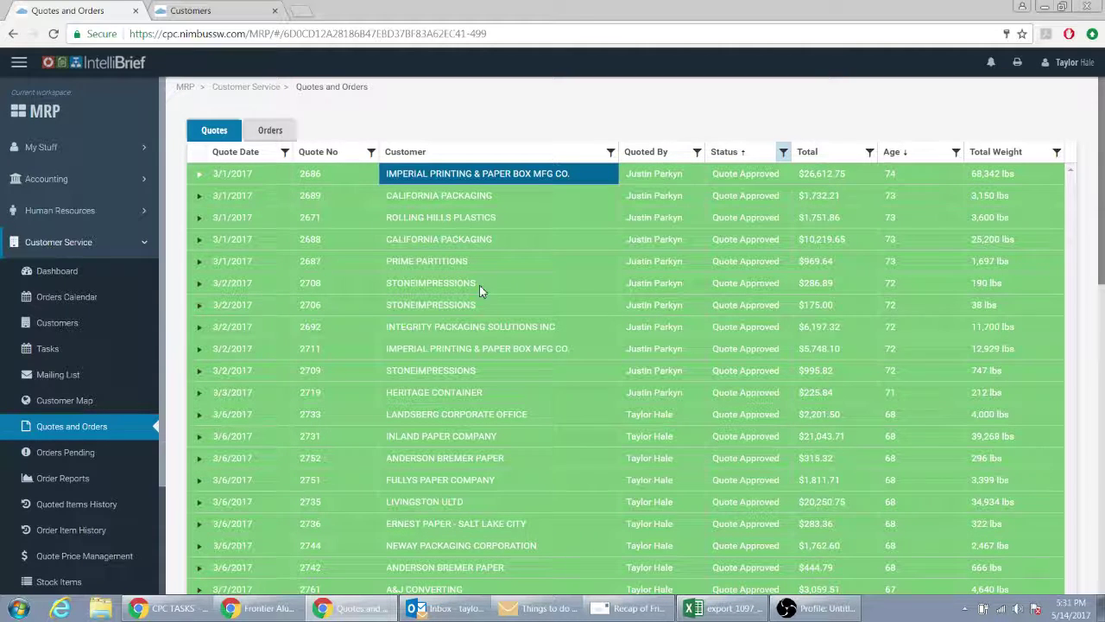
Open Integrity Packaging quote 2692 and scroll through its line items.
{"action": "double_click", "coordinate": [487, 333]}
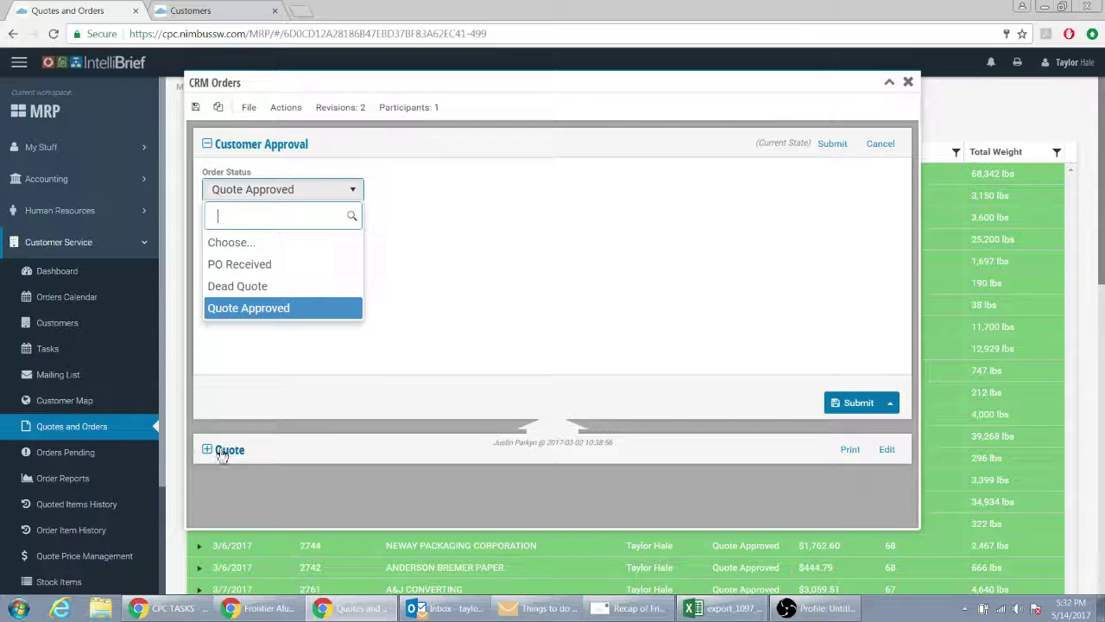
{"action": "left_click", "coordinate": [217, 444]}
{"action": "scroll", "coordinate": [250, 415], "scroll_direction": "down", "scroll_amount": 4}
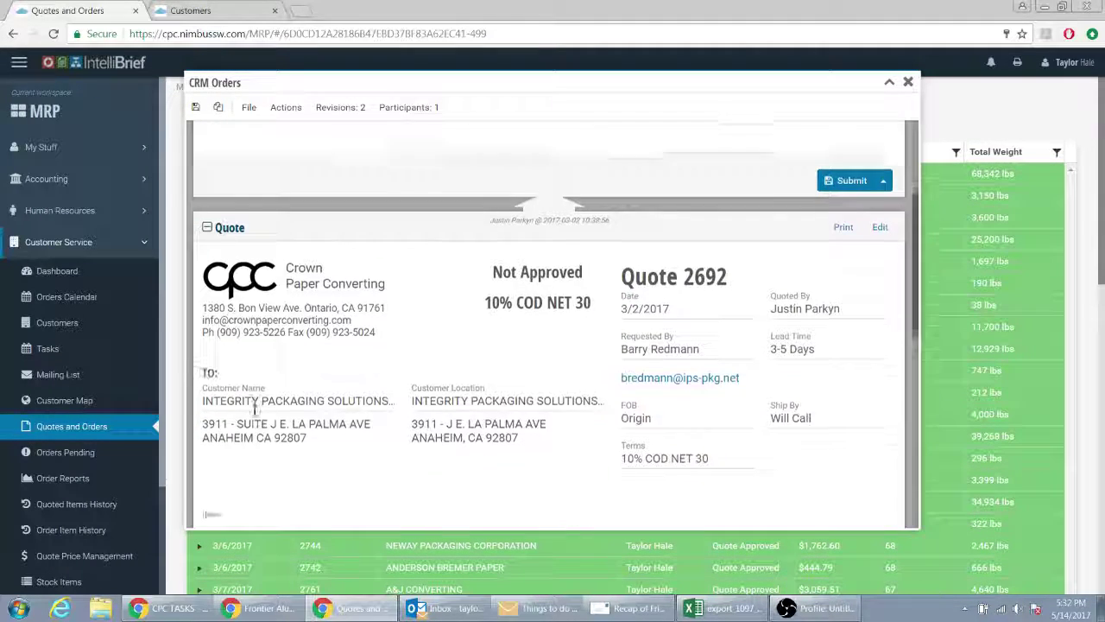
{"action": "scroll", "coordinate": [252, 415], "scroll_direction": "down", "scroll_amount": 2}
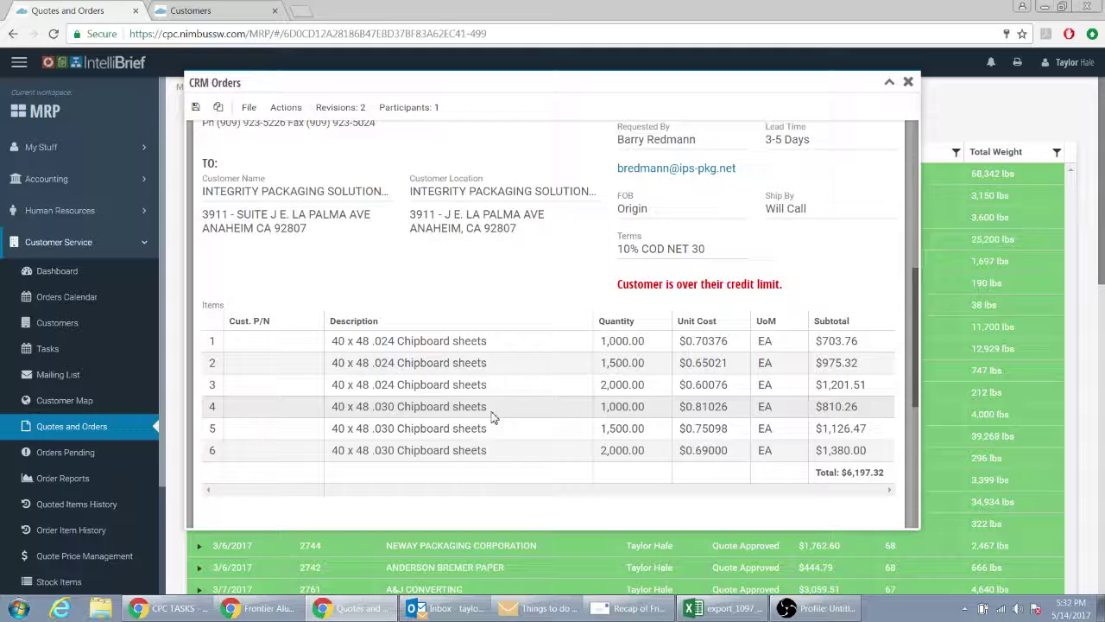
{"action": "scroll", "coordinate": [493, 417], "scroll_direction": "up", "scroll_amount": 10}
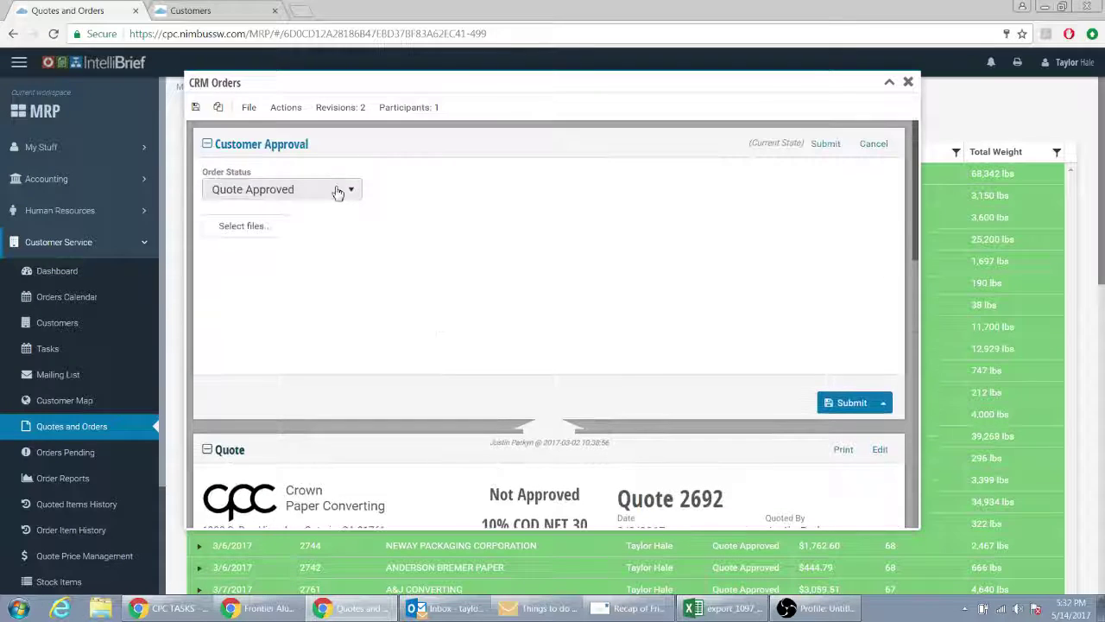
Check the Order Status options, then collapse the CRM Orders window.
{"action": "left_click", "coordinate": [338, 190]}
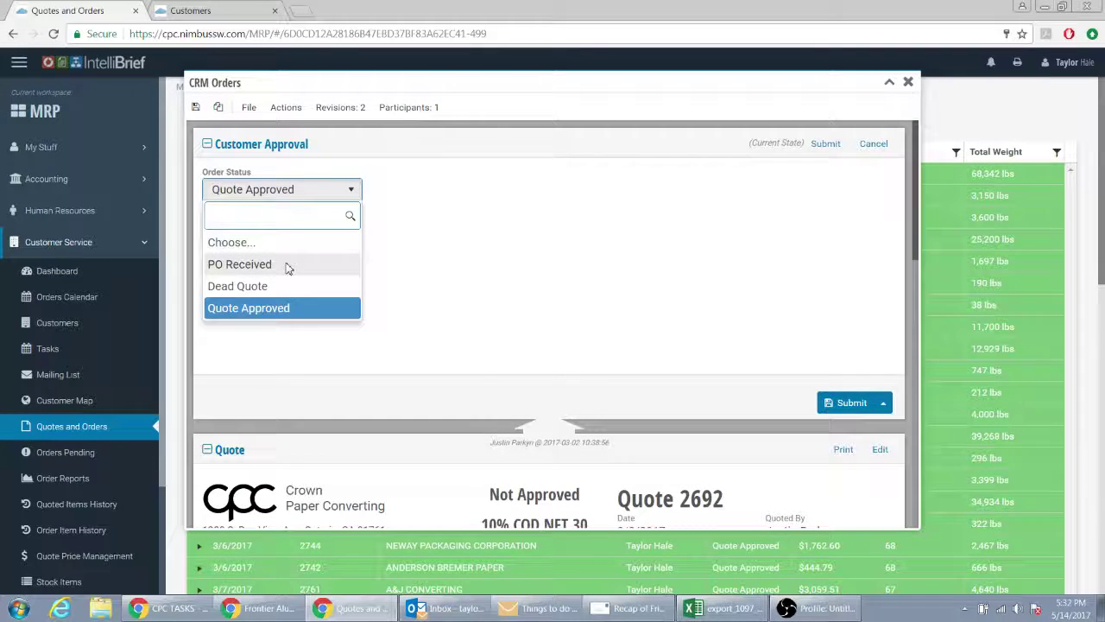
{"action": "scroll", "coordinate": [538, 413], "scroll_direction": "down", "scroll_amount": 10}
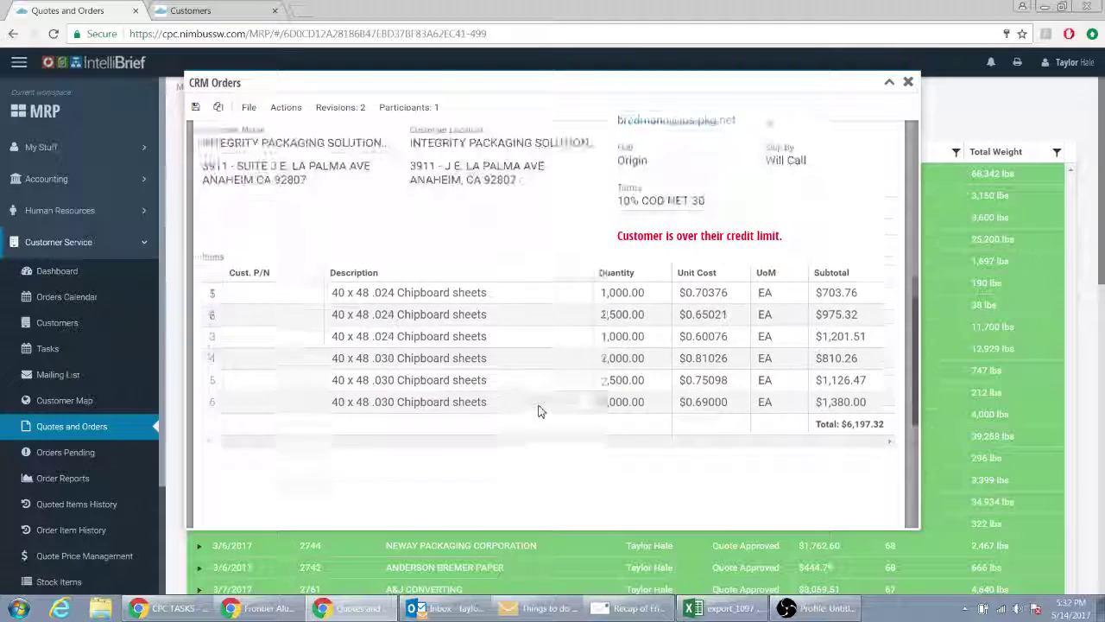
{"action": "scroll", "coordinate": [538, 411], "scroll_direction": "up", "scroll_amount": 1}
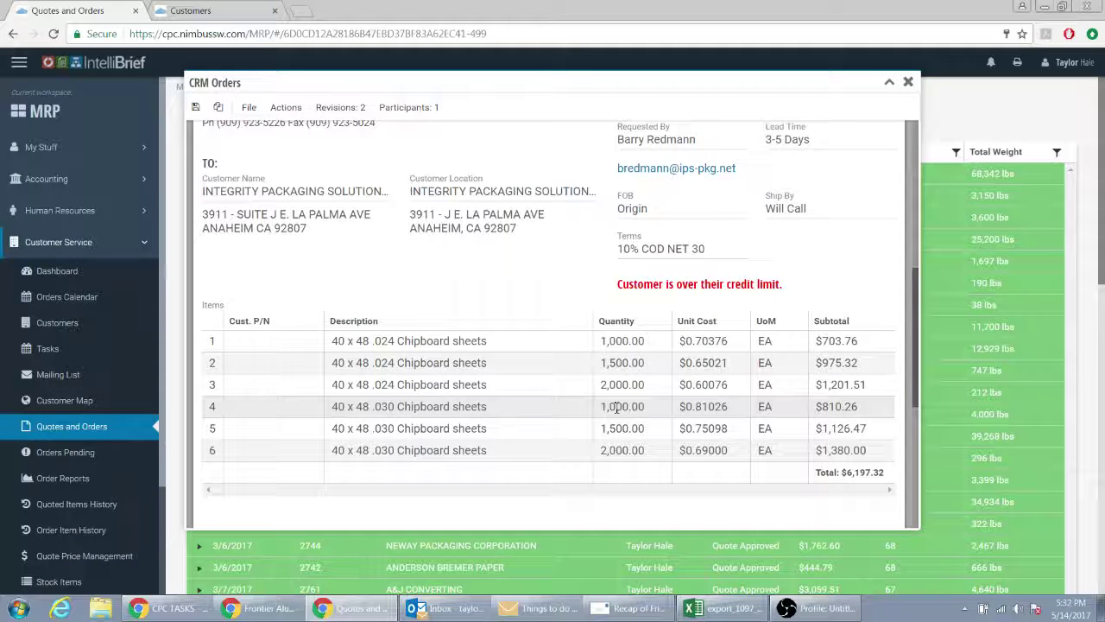
{"action": "left_click", "coordinate": [889, 82]}
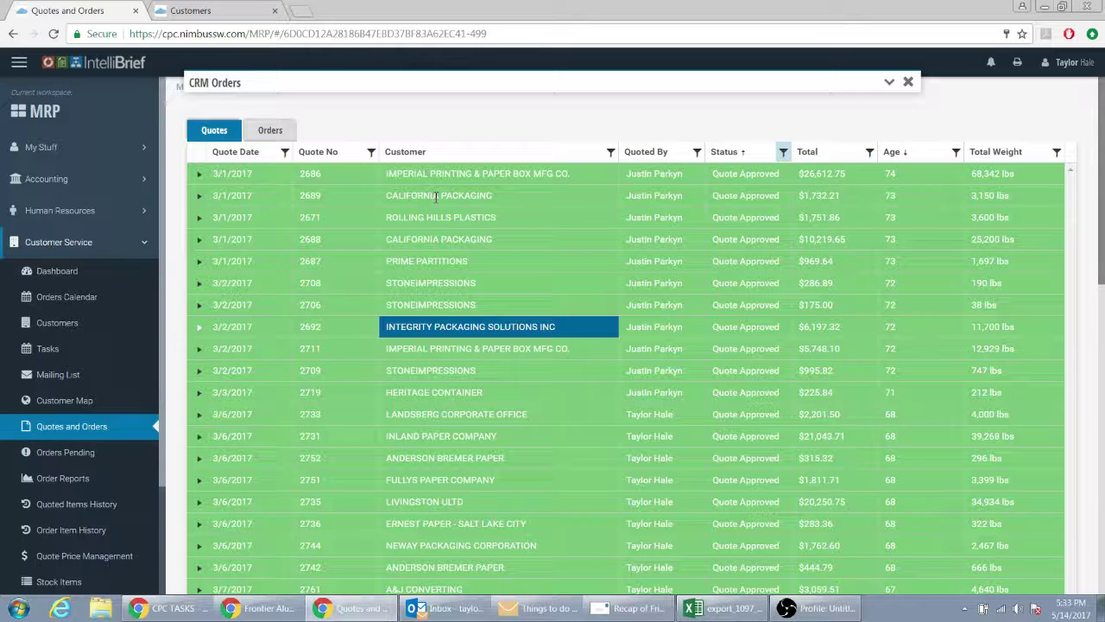
Go to Customers under Customer Service in the sidebar.
{"action": "left_click", "coordinate": [71, 323]}
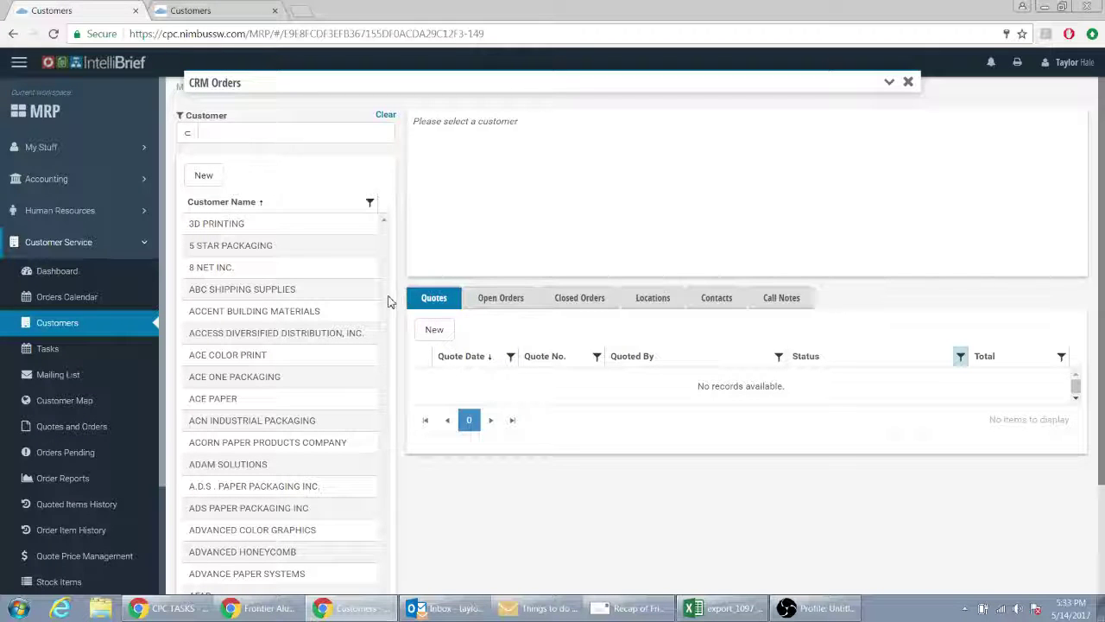
Create a quote with 8,250 of template item 003-78102 slip sheet at $0.265, totalling $2,186.25.
{"action": "left_click", "coordinate": [423, 329]}
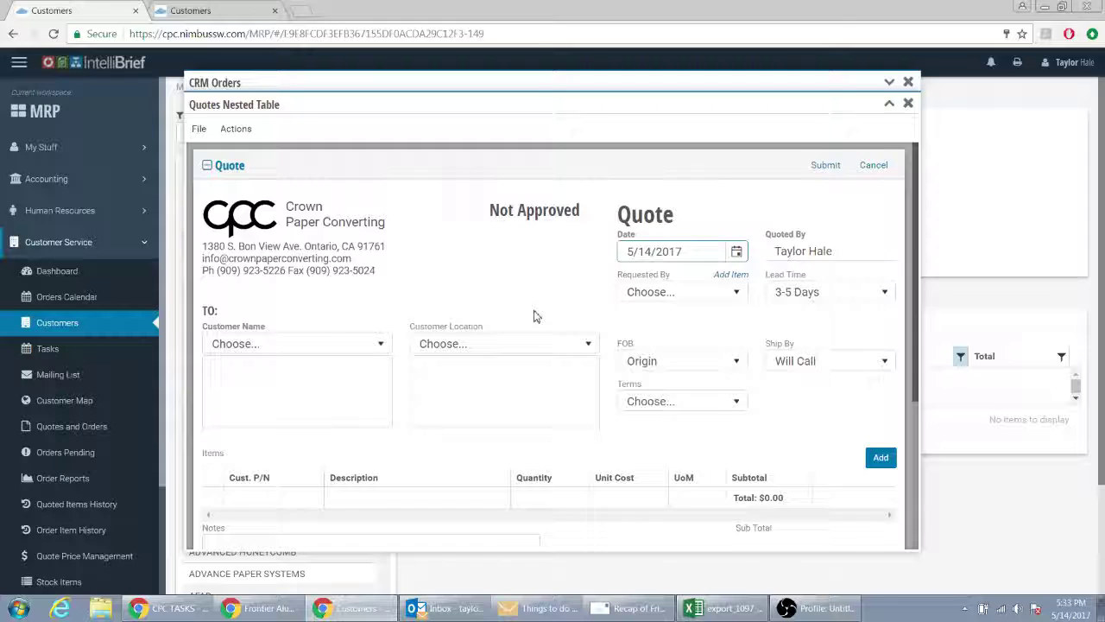
{"action": "scroll", "coordinate": [534, 316], "scroll_direction": "down", "scroll_amount": 3}
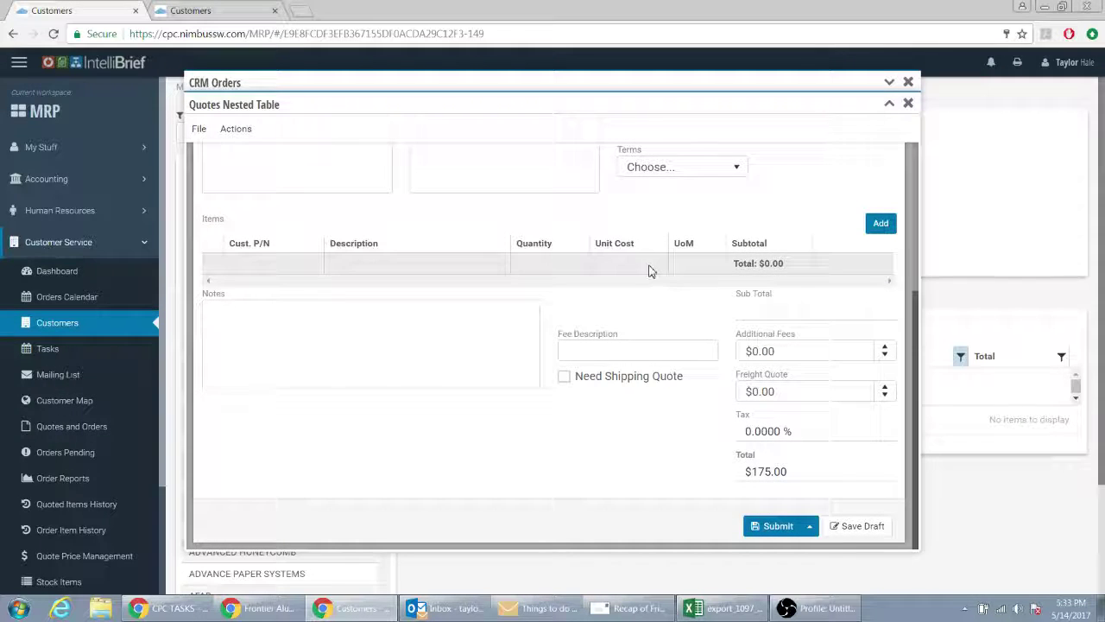
{"action": "scroll", "coordinate": [872, 387], "scroll_direction": "up", "scroll_amount": 5}
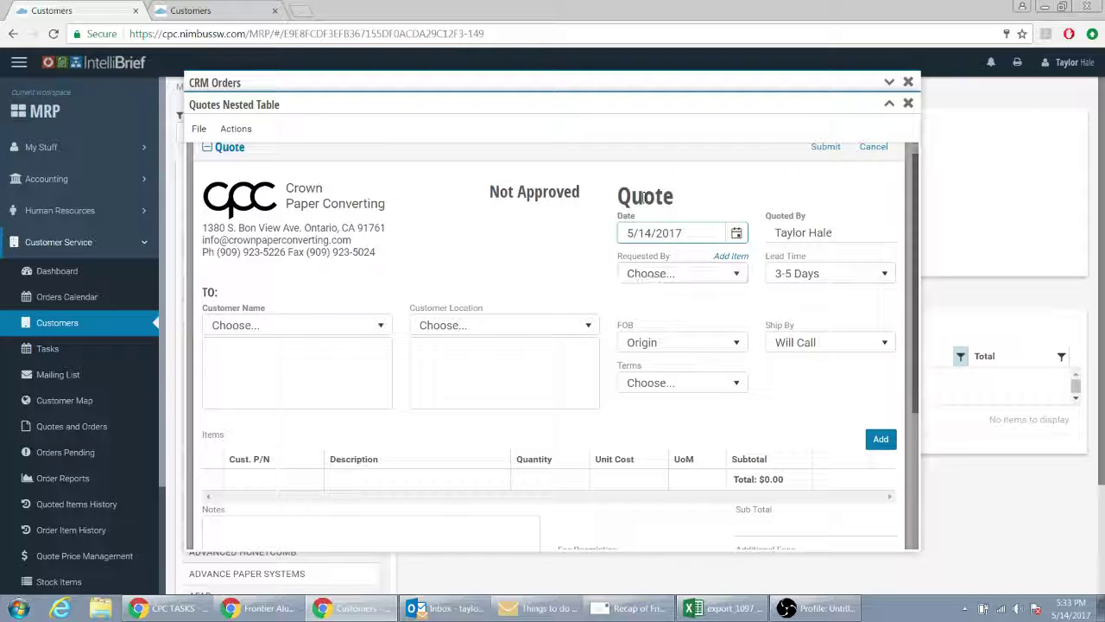
{"action": "left_click", "coordinate": [881, 438]}
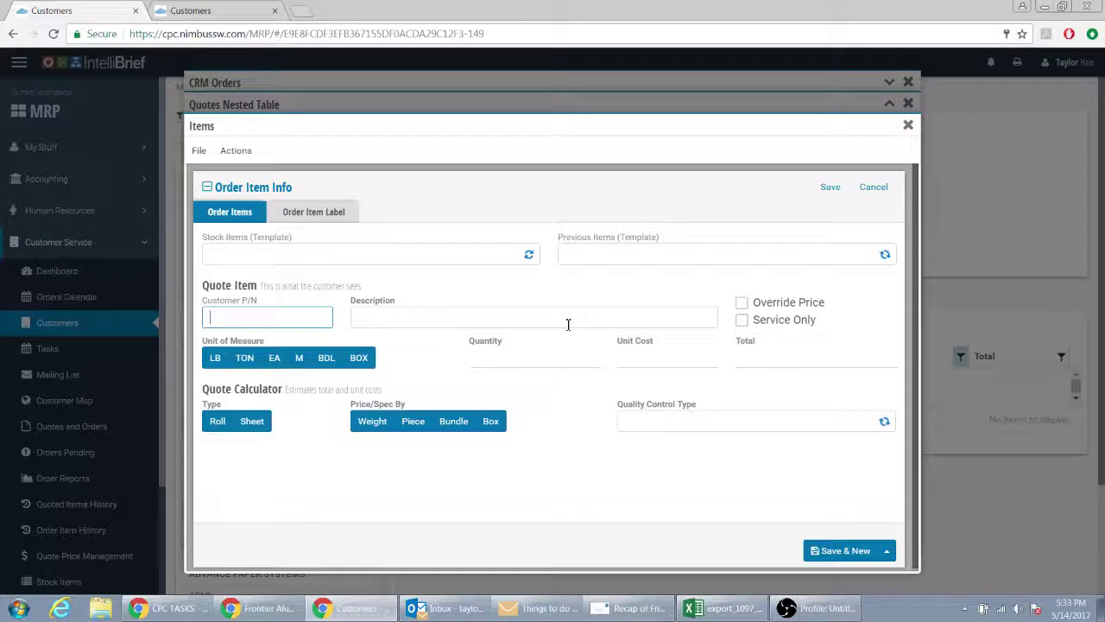
{"action": "left_click", "coordinate": [733, 261]}
{"action": "left_click", "coordinate": [636, 329]}
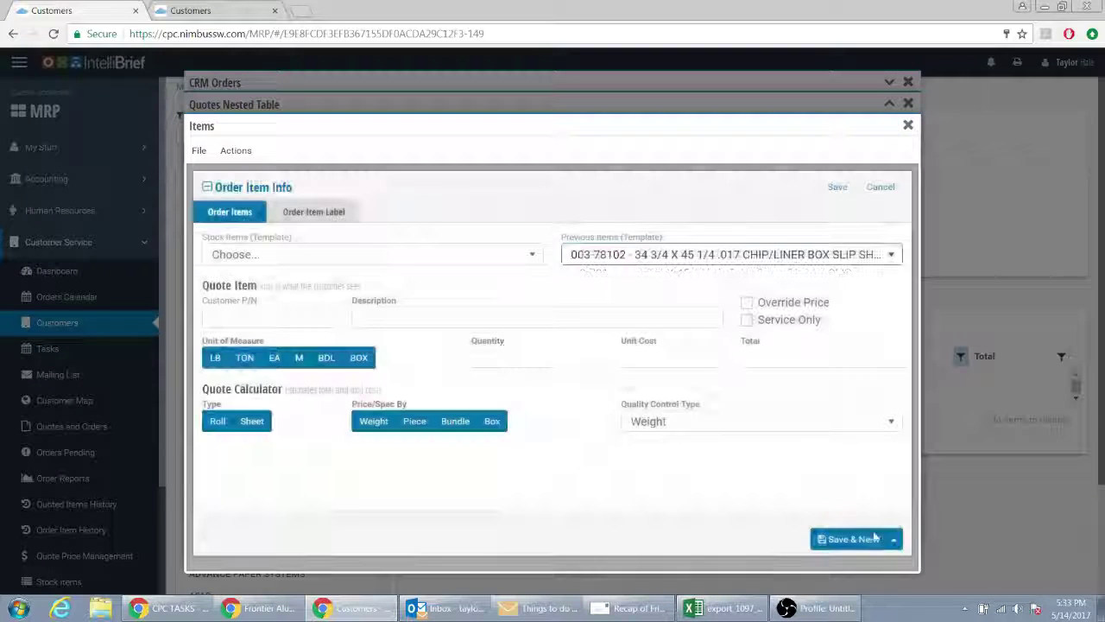
{"action": "scroll", "coordinate": [888, 529], "scroll_direction": "down", "scroll_amount": 3}
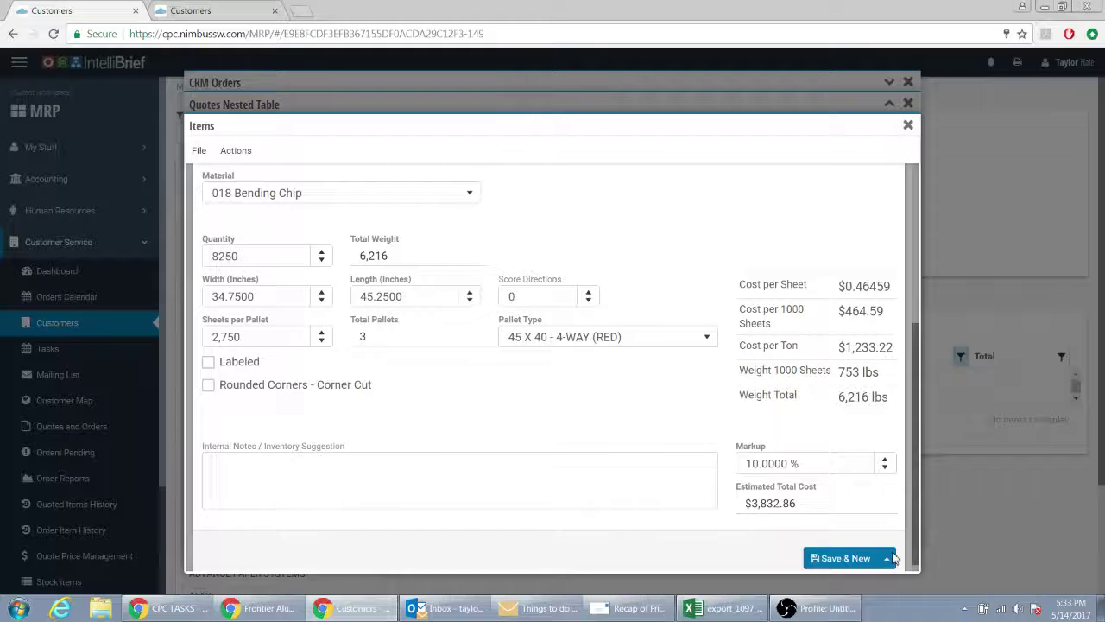
{"action": "left_click", "coordinate": [887, 547]}
{"action": "left_click", "coordinate": [871, 524]}
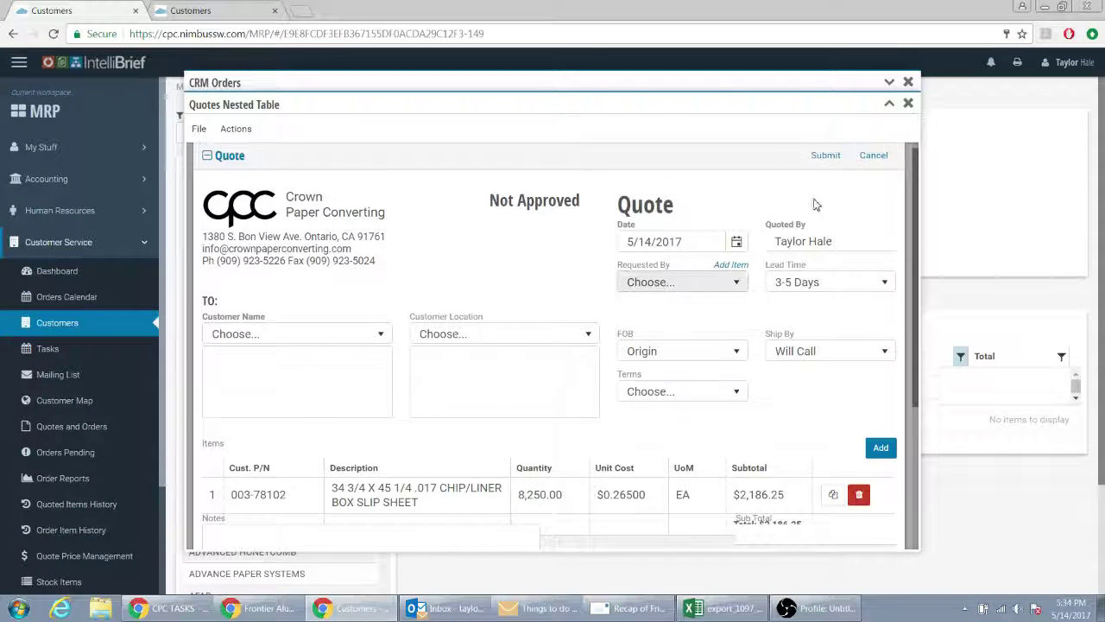
Assign TRIPAQ as the quote's customer and submit it.
{"action": "left_click", "coordinate": [826, 165]}
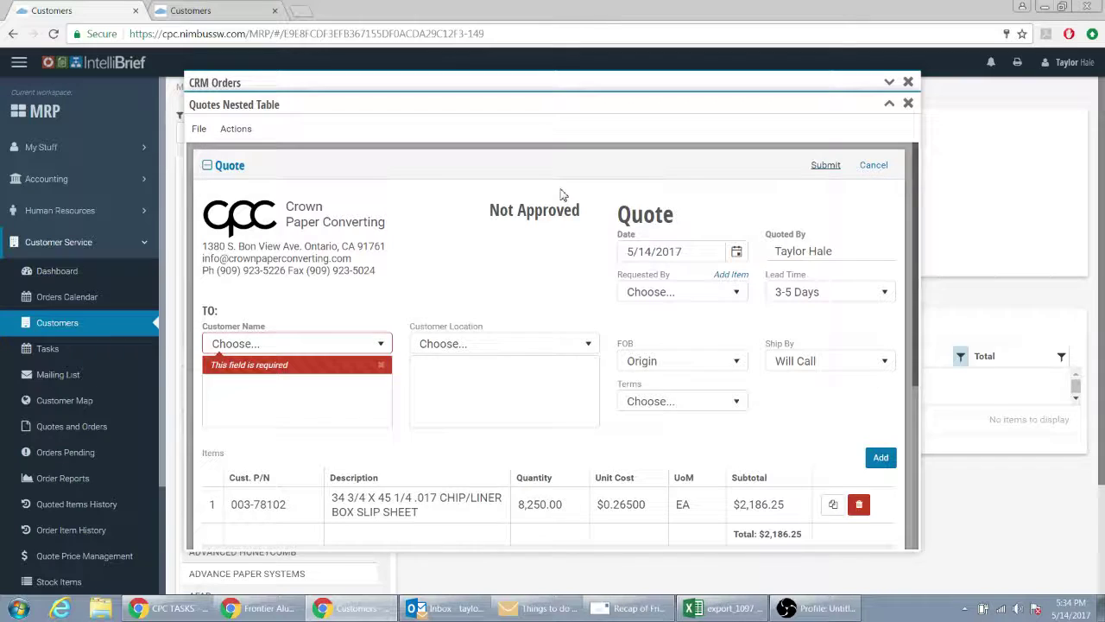
{"action": "left_click", "coordinate": [285, 346]}
{"action": "left_click", "coordinate": [227, 418]}
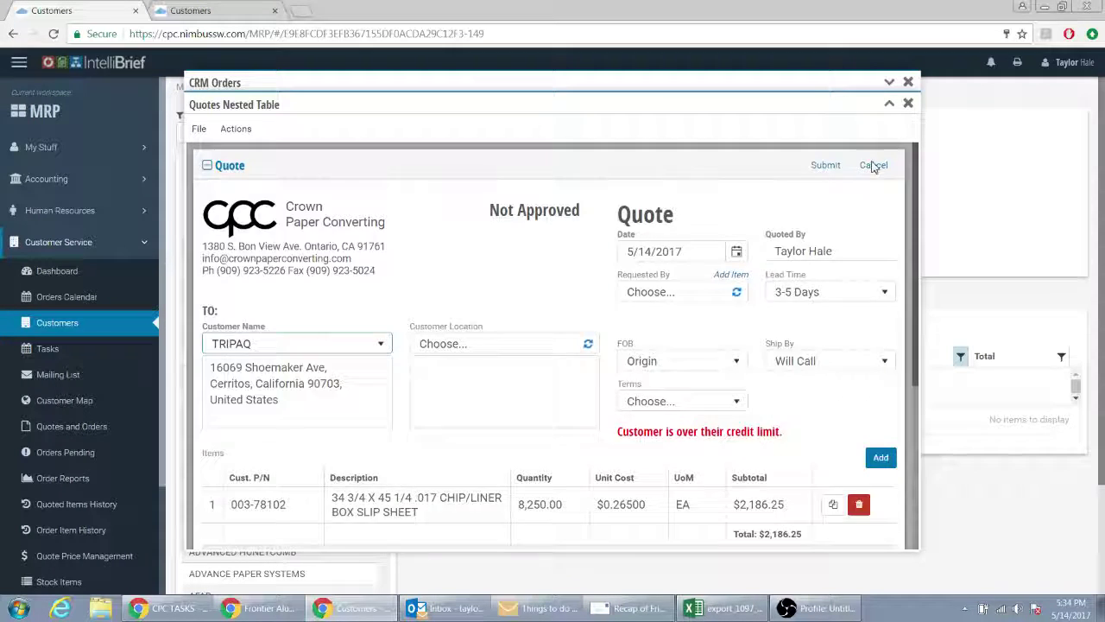
{"action": "left_click", "coordinate": [824, 165]}
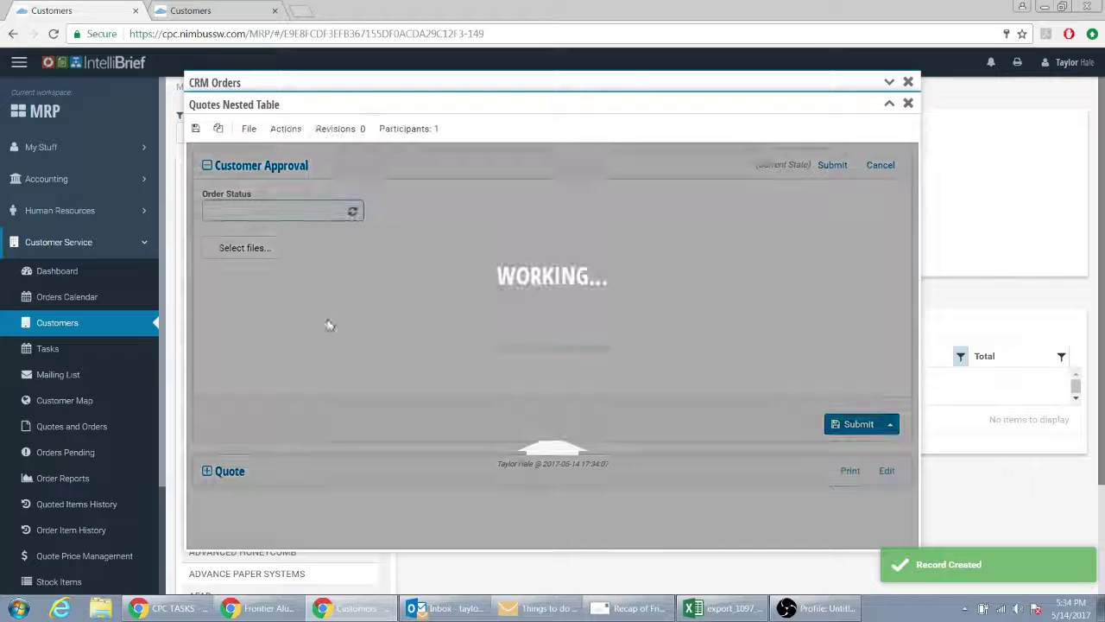
Set the approval's Order Status to PO Received and submit and close the form.
{"action": "left_click", "coordinate": [340, 211]}
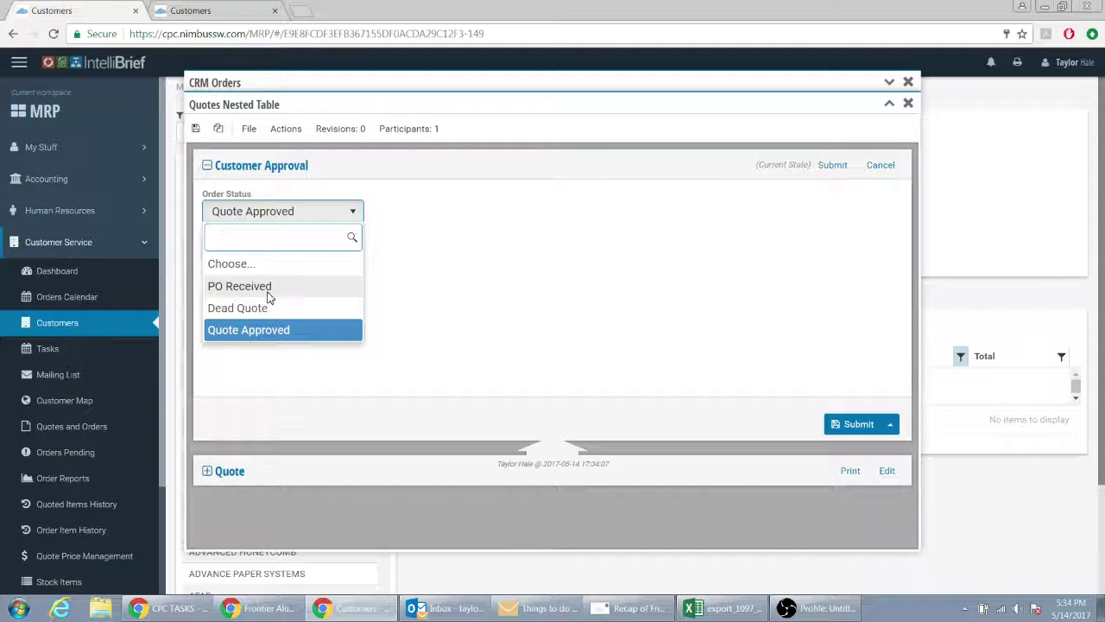
{"action": "left_click", "coordinate": [266, 294]}
{"action": "left_click", "coordinate": [281, 253]}
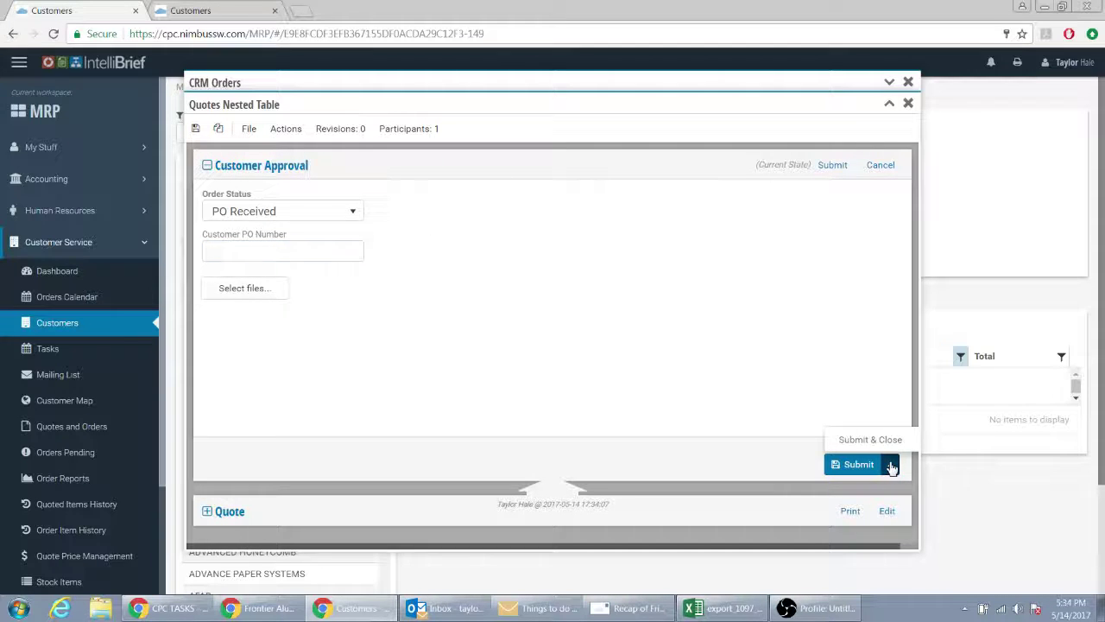
{"action": "left_click", "coordinate": [868, 439]}
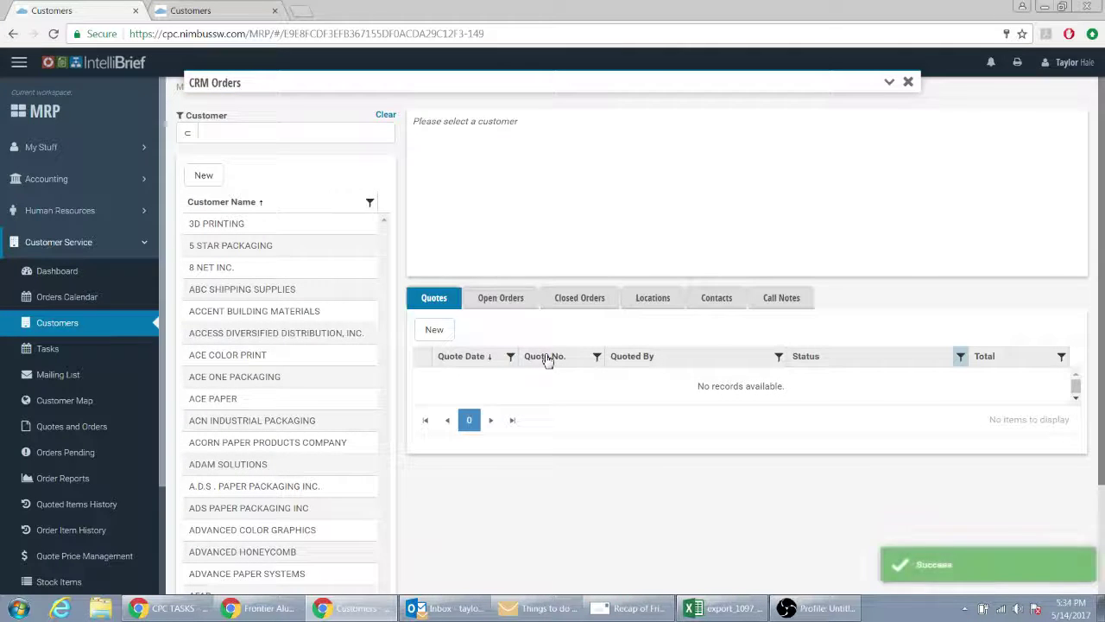
Search 'tripa' under Open Orders, select TRIPAQ, and peek at its order 3482.
{"action": "left_click", "coordinate": [518, 296]}
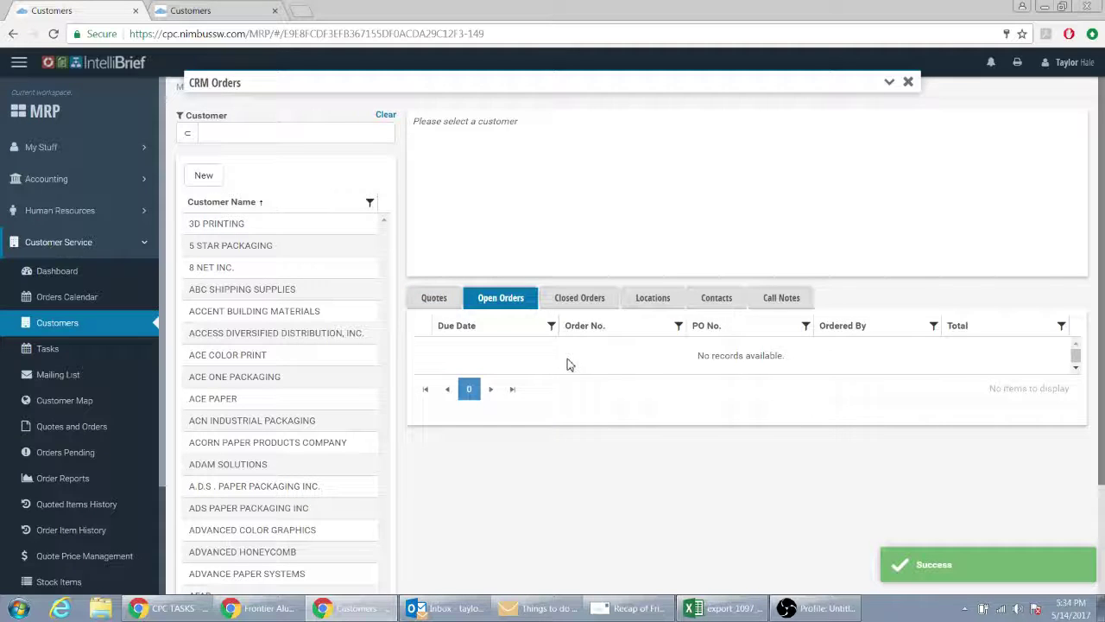
{"action": "left_click", "coordinate": [267, 131]}
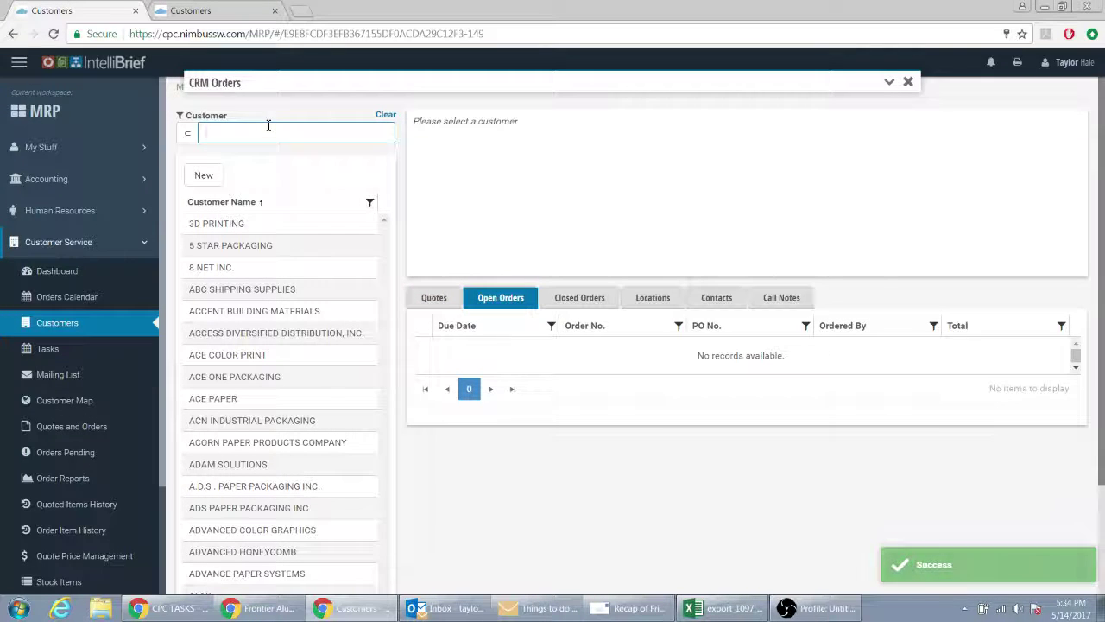
{"action": "left_click", "coordinate": [889, 81]}
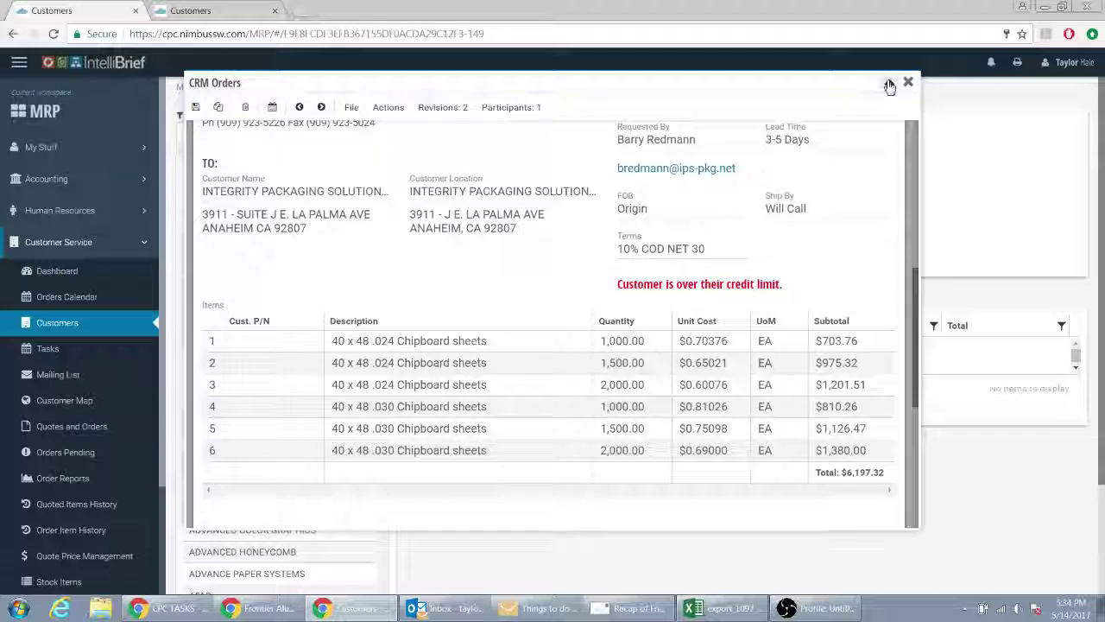
{"action": "left_click", "coordinate": [889, 81]}
{"action": "type", "text": "trp"}
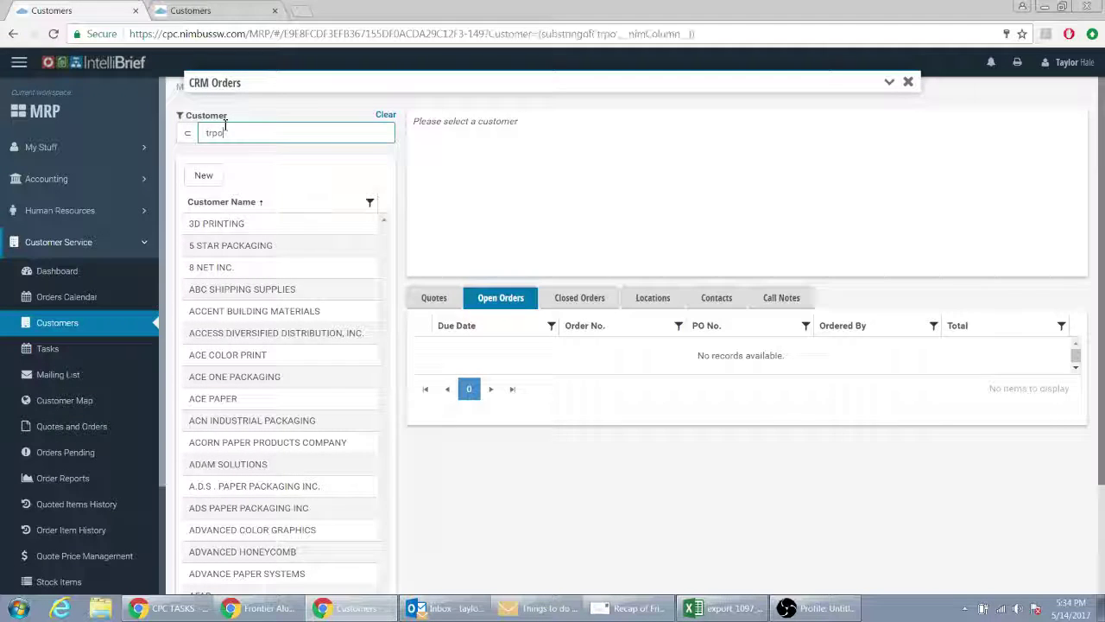
{"action": "key", "text": "BackSpace"}
{"action": "type", "text": "ipa"}
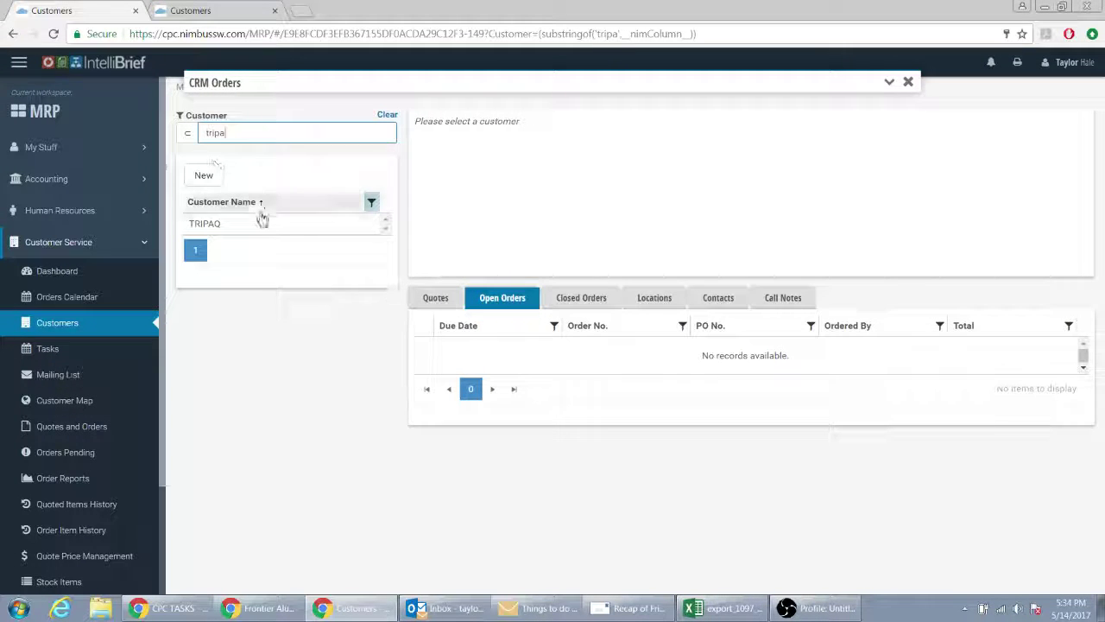
{"action": "left_click", "coordinate": [259, 222]}
{"action": "double_click", "coordinate": [518, 348]}
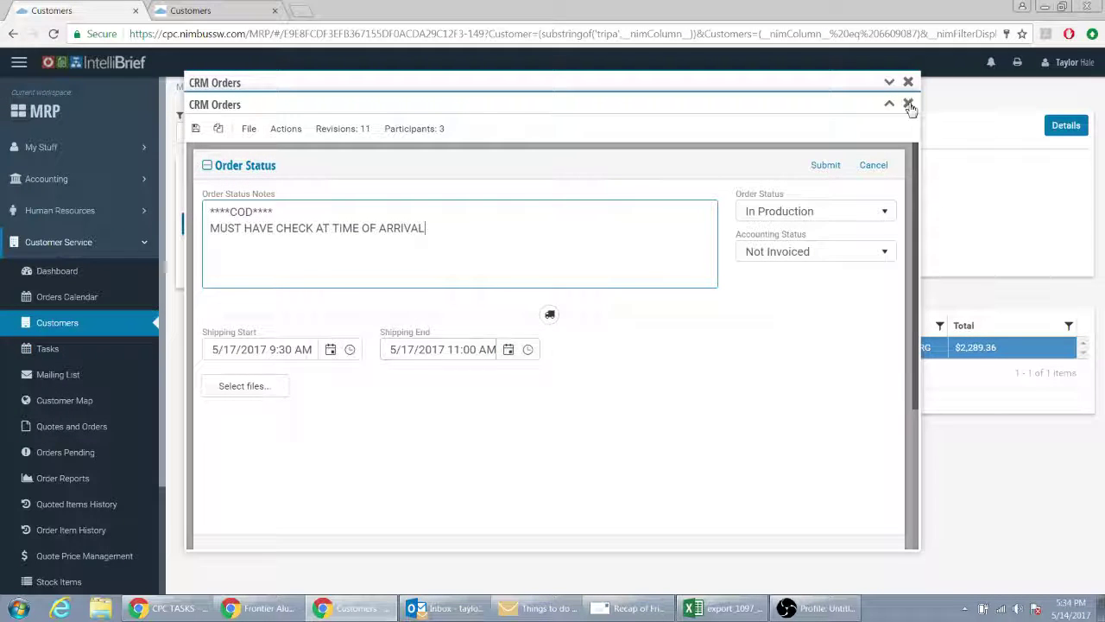
{"action": "left_click", "coordinate": [907, 104]}
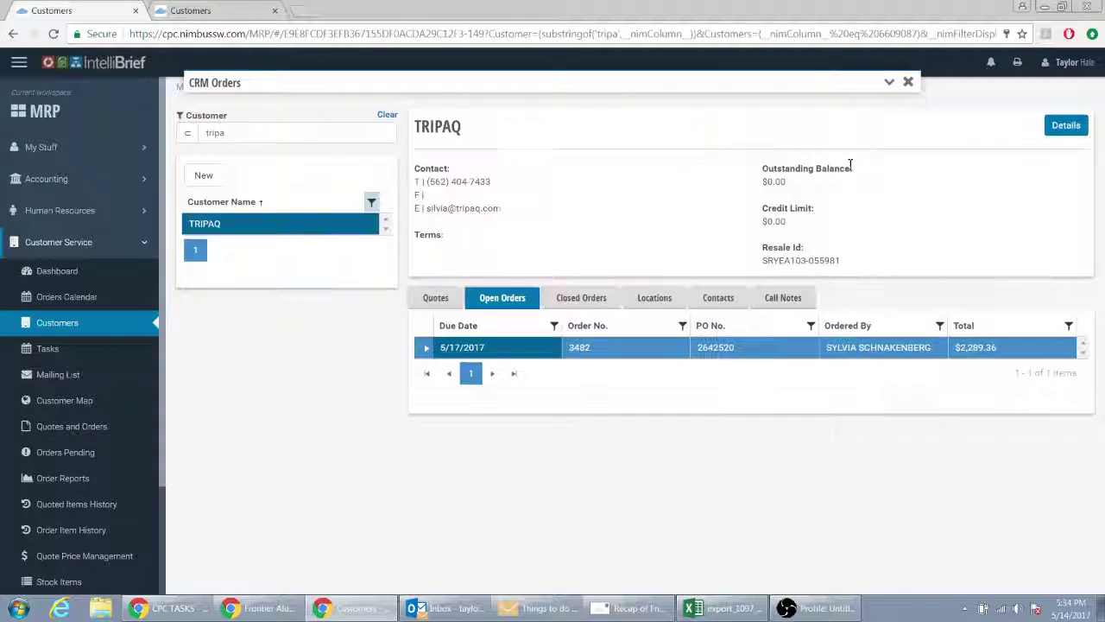
Inspect order 3482's Order section, then close it without saving.
{"action": "double_click", "coordinate": [509, 354]}
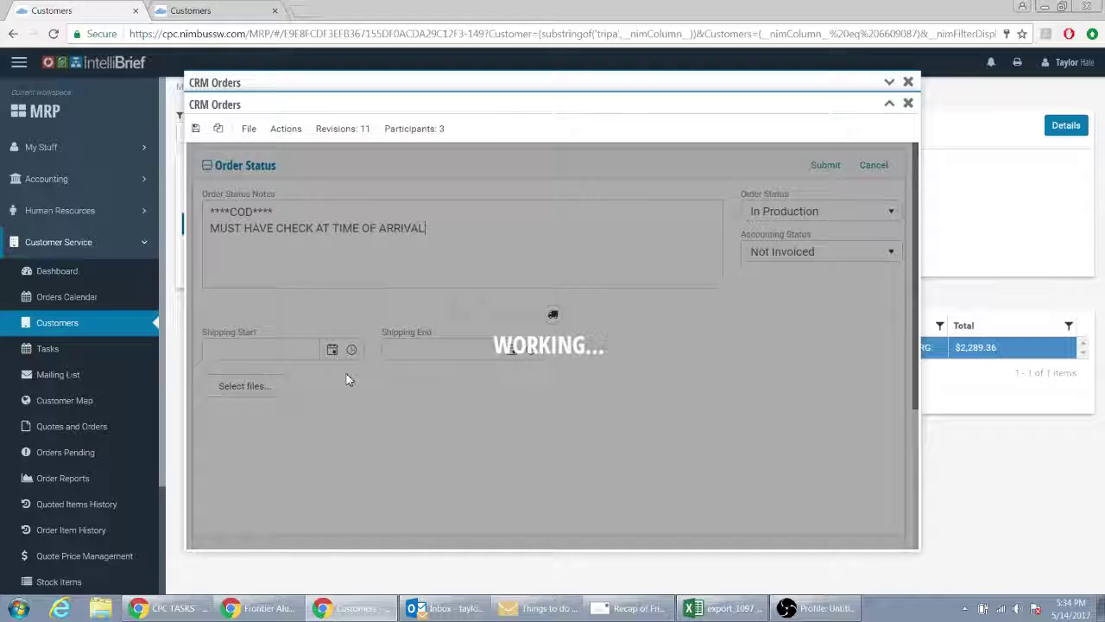
{"action": "scroll", "coordinate": [346, 397], "scroll_direction": "down", "scroll_amount": 3}
{"action": "left_click", "coordinate": [346, 394]}
{"action": "scroll", "coordinate": [345, 382], "scroll_direction": "down", "scroll_amount": 3}
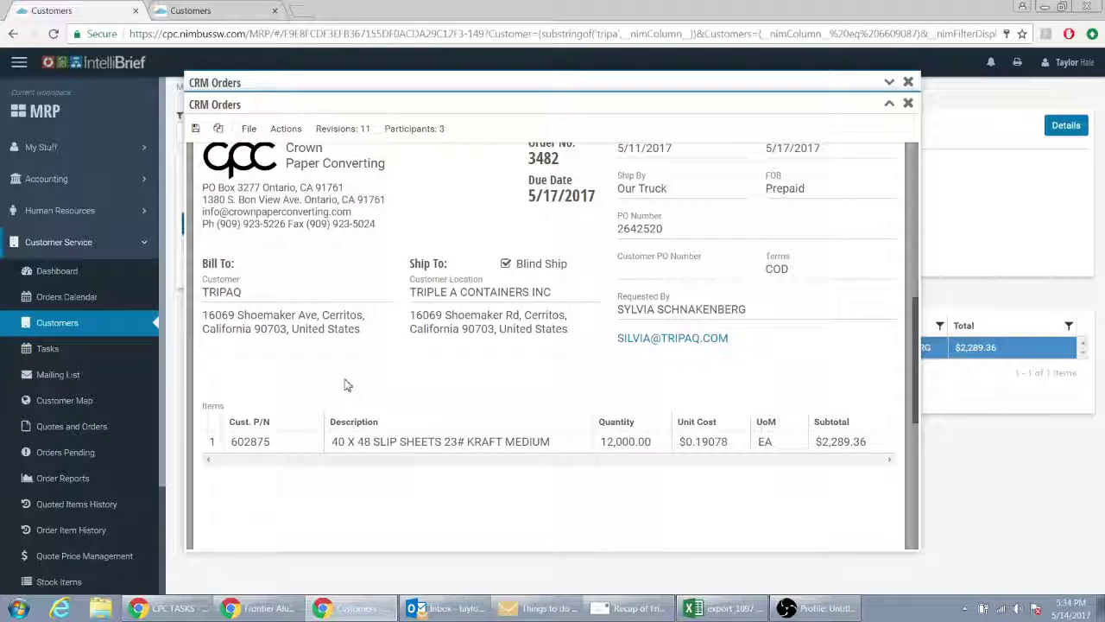
{"action": "scroll", "coordinate": [346, 382], "scroll_direction": "down", "scroll_amount": 1}
{"action": "left_click", "coordinate": [907, 82]}
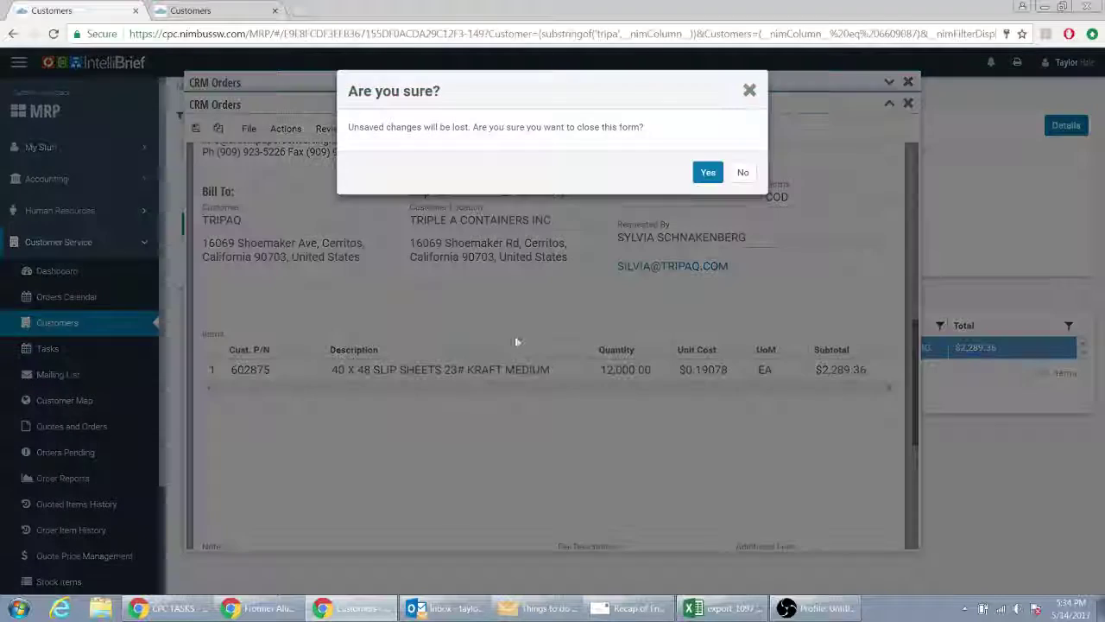
{"action": "left_click", "coordinate": [707, 172]}
Open TRIPAQ quote 3505 from the Quotes tab and submit it as an order.
{"action": "left_click", "coordinate": [437, 299]}
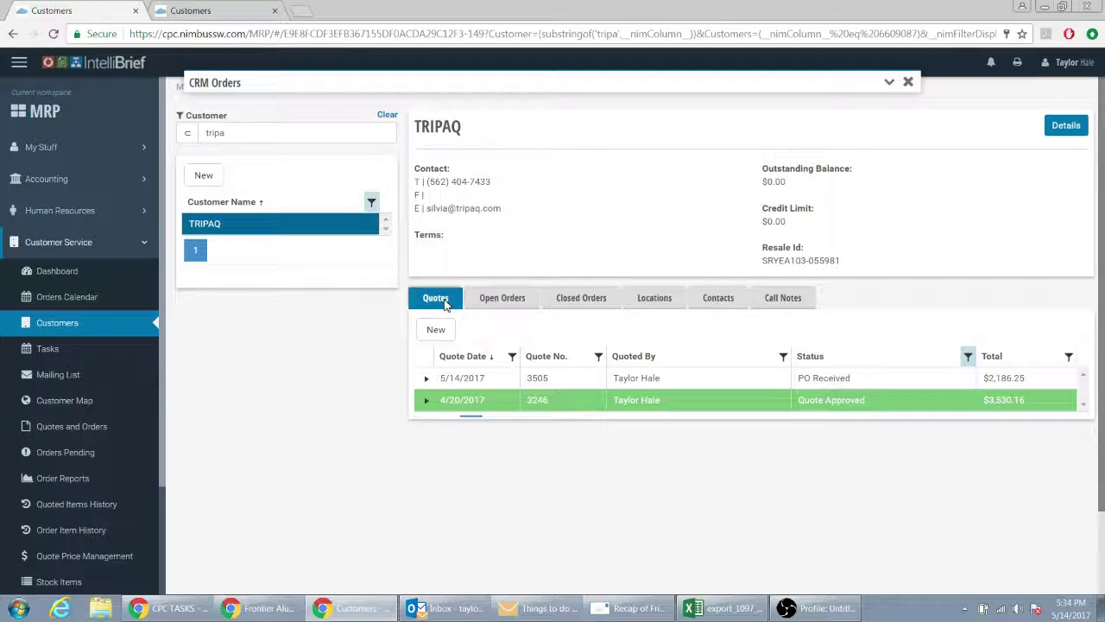
{"action": "double_click", "coordinate": [554, 381]}
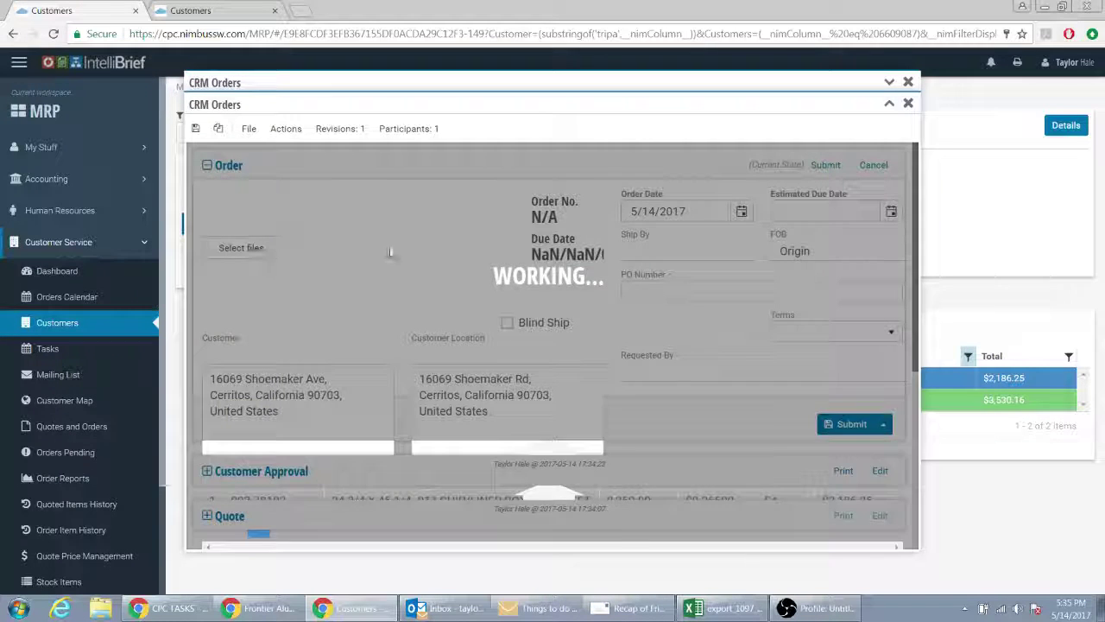
{"action": "scroll", "coordinate": [798, 348], "scroll_direction": "down", "scroll_amount": 10}
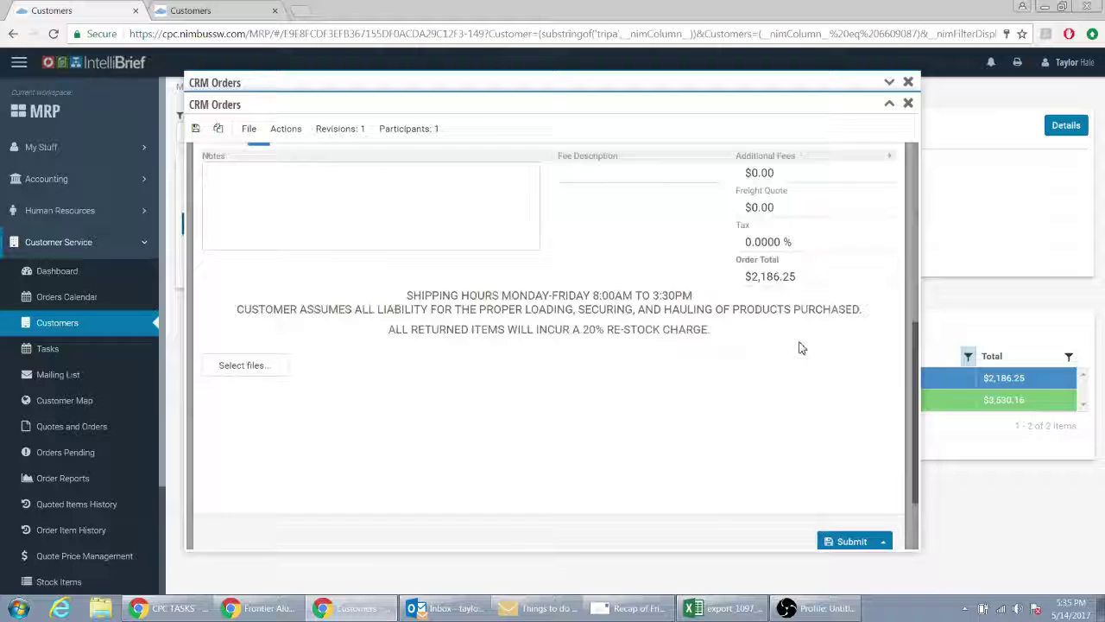
{"action": "scroll", "coordinate": [798, 348], "scroll_direction": "up", "scroll_amount": 7}
{"action": "scroll", "coordinate": [798, 348], "scroll_direction": "up", "scroll_amount": 3}
{"action": "scroll", "coordinate": [812, 371], "scroll_direction": "down", "scroll_amount": 10}
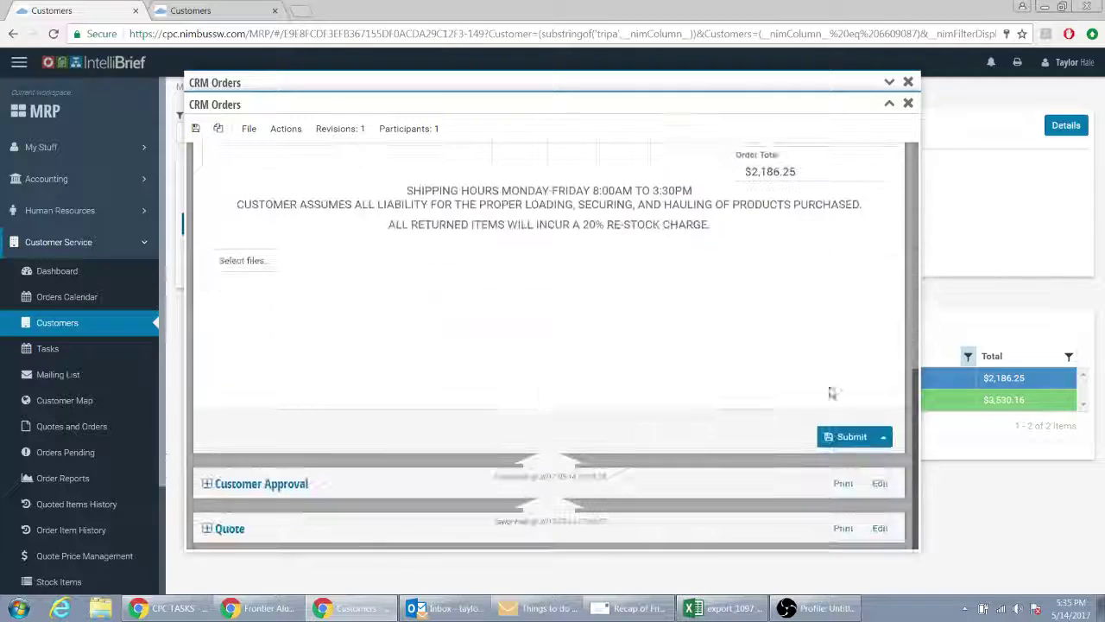
{"action": "left_click", "coordinate": [867, 442]}
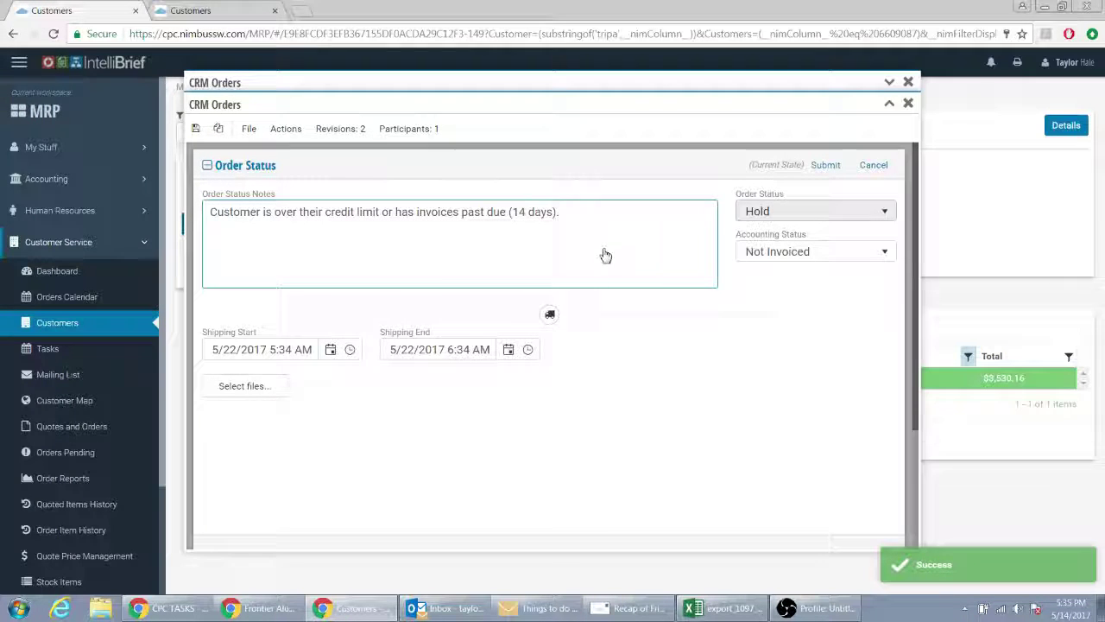
Change the new order's status to Order Canceled and submit.
{"action": "left_click", "coordinate": [842, 218]}
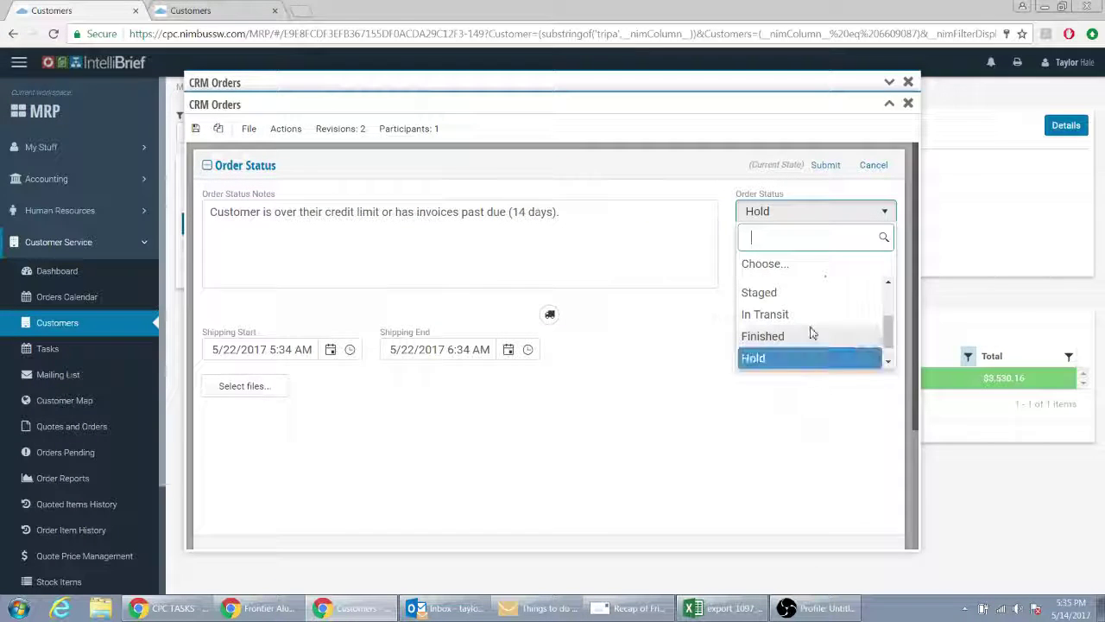
{"action": "scroll", "coordinate": [808, 328], "scroll_direction": "up", "scroll_amount": 3}
{"action": "scroll", "coordinate": [824, 356], "scroll_direction": "down", "scroll_amount": 4}
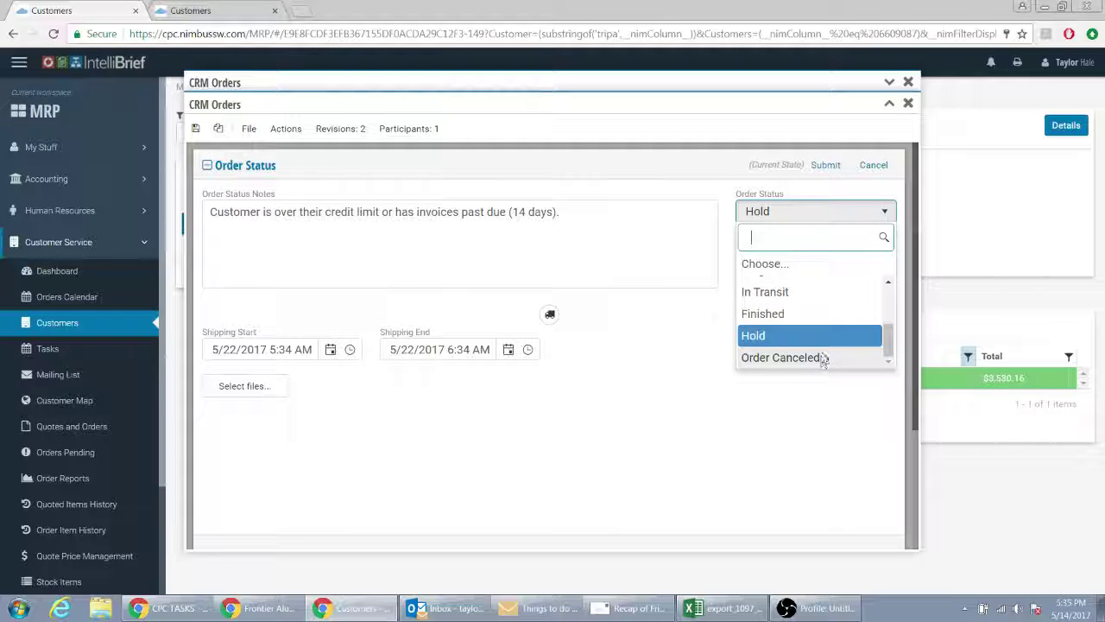
{"action": "left_click", "coordinate": [823, 358]}
{"action": "scroll", "coordinate": [820, 389], "scroll_direction": "down", "scroll_amount": 2}
{"action": "left_click", "coordinate": [863, 393]}
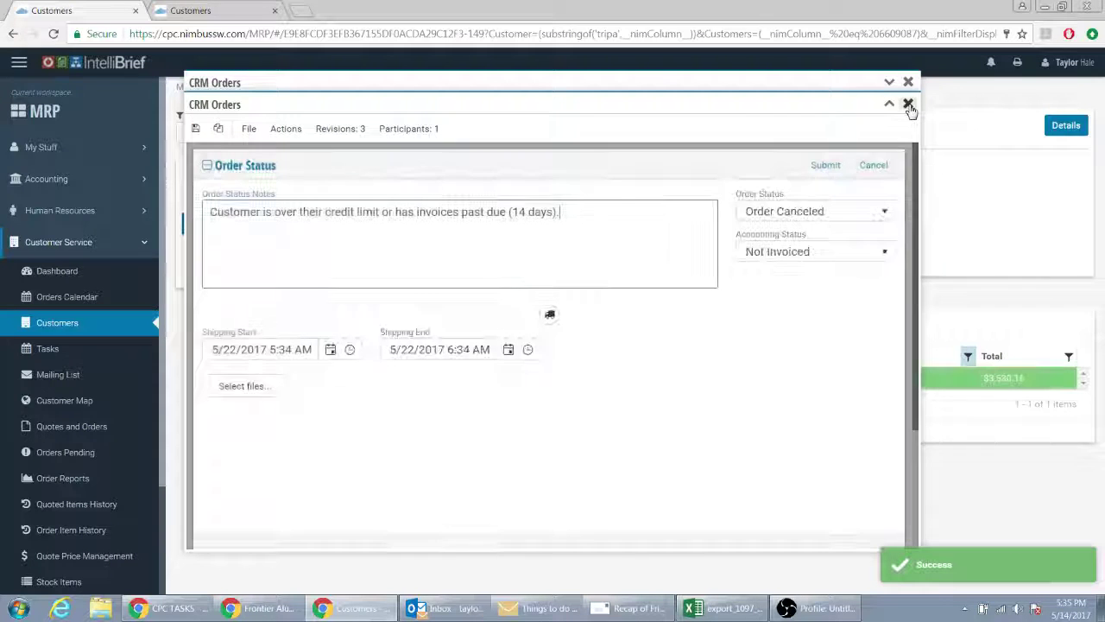
Close the canceled order and the TRIPAQ customer orders window.
{"action": "left_click", "coordinate": [908, 105]}
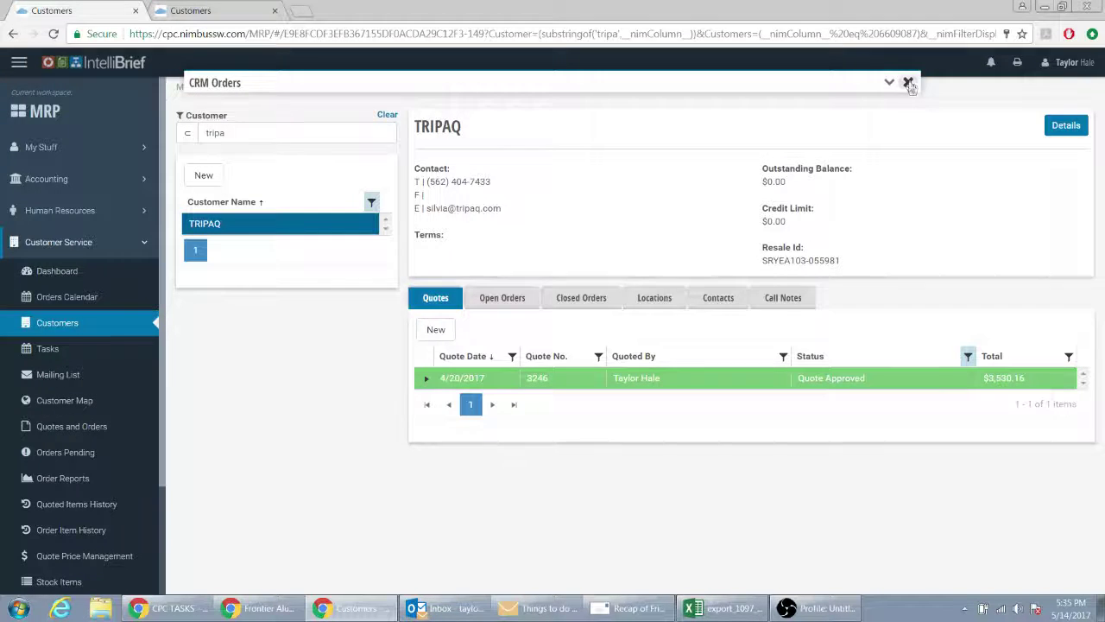
{"action": "left_click", "coordinate": [909, 83]}
{"action": "left_click", "coordinate": [704, 175]}
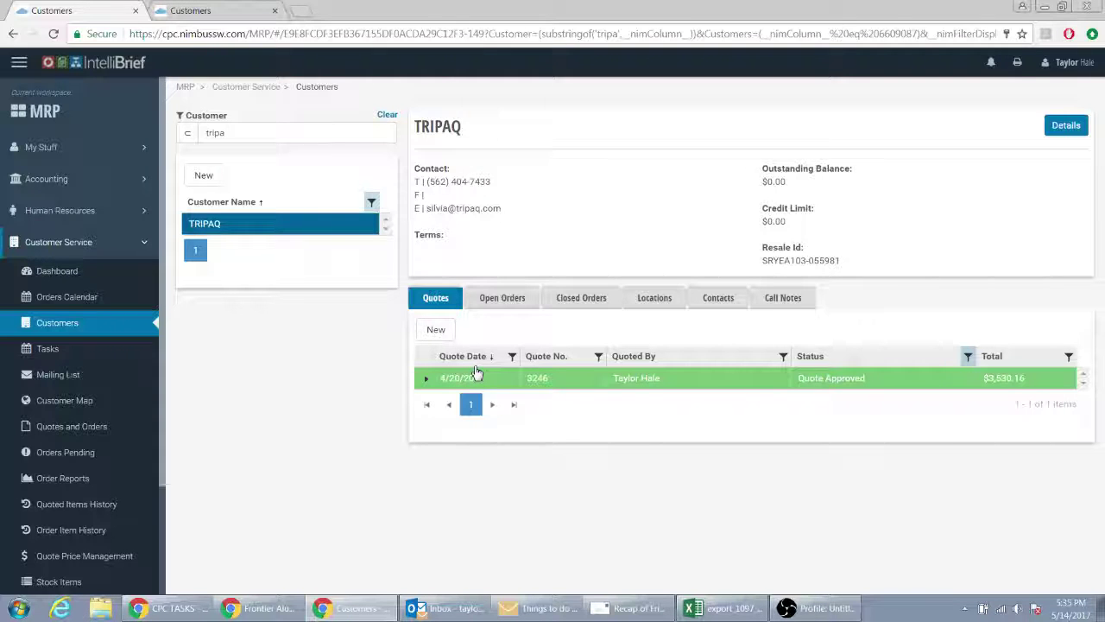
Browse the Customers page and the approved Quotes and Orders list, then expand My Stuff.
{"action": "left_click", "coordinate": [97, 325]}
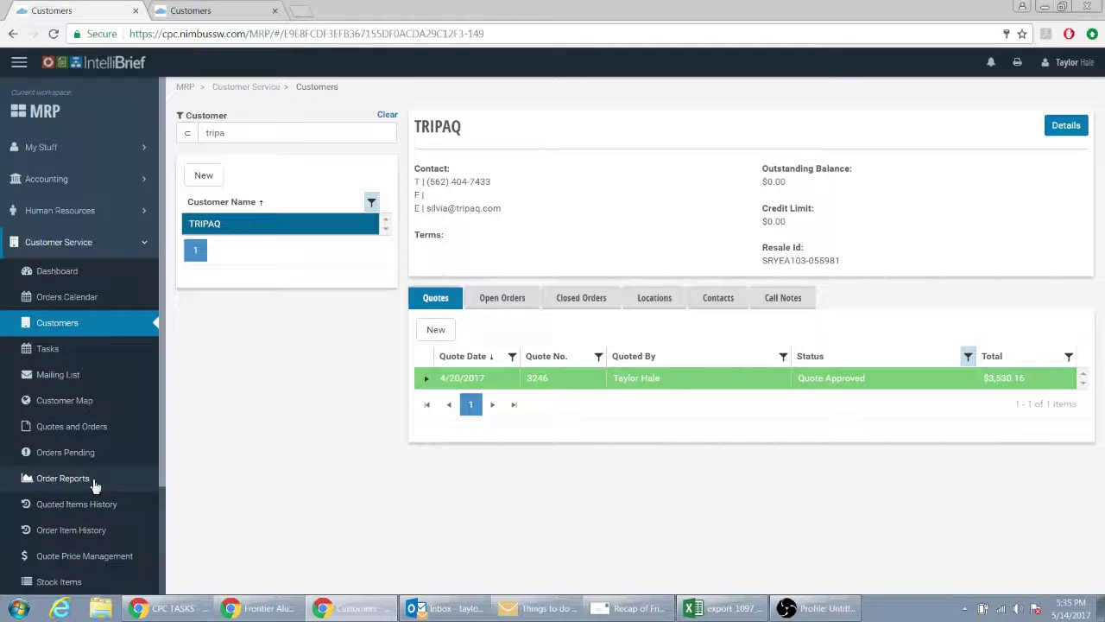
{"action": "scroll", "coordinate": [102, 475], "scroll_direction": "down", "scroll_amount": 3}
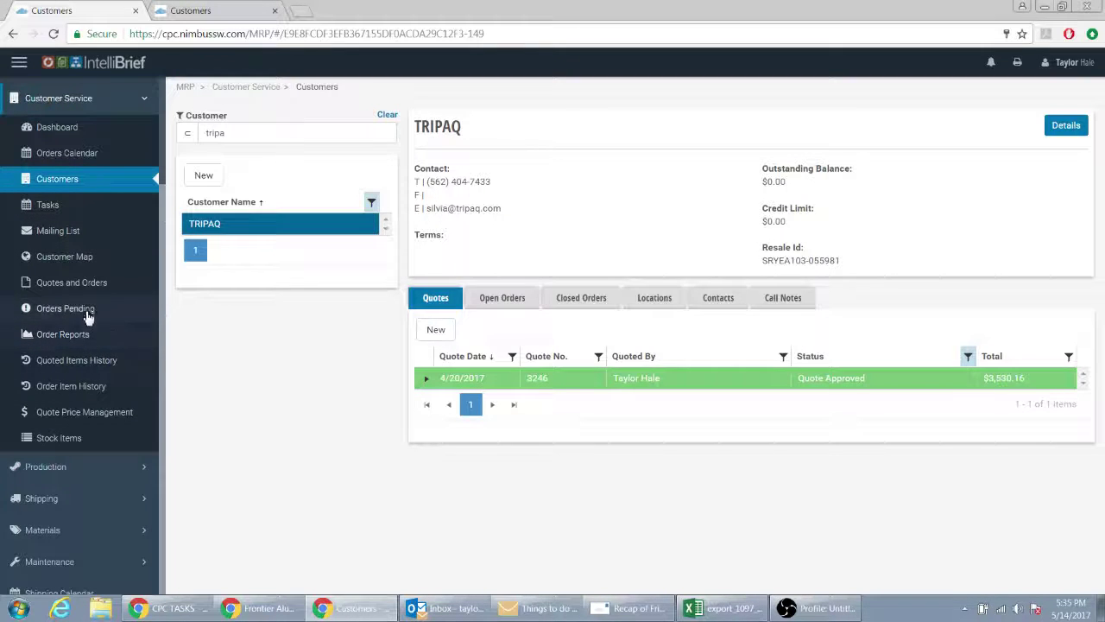
{"action": "left_click", "coordinate": [86, 282]}
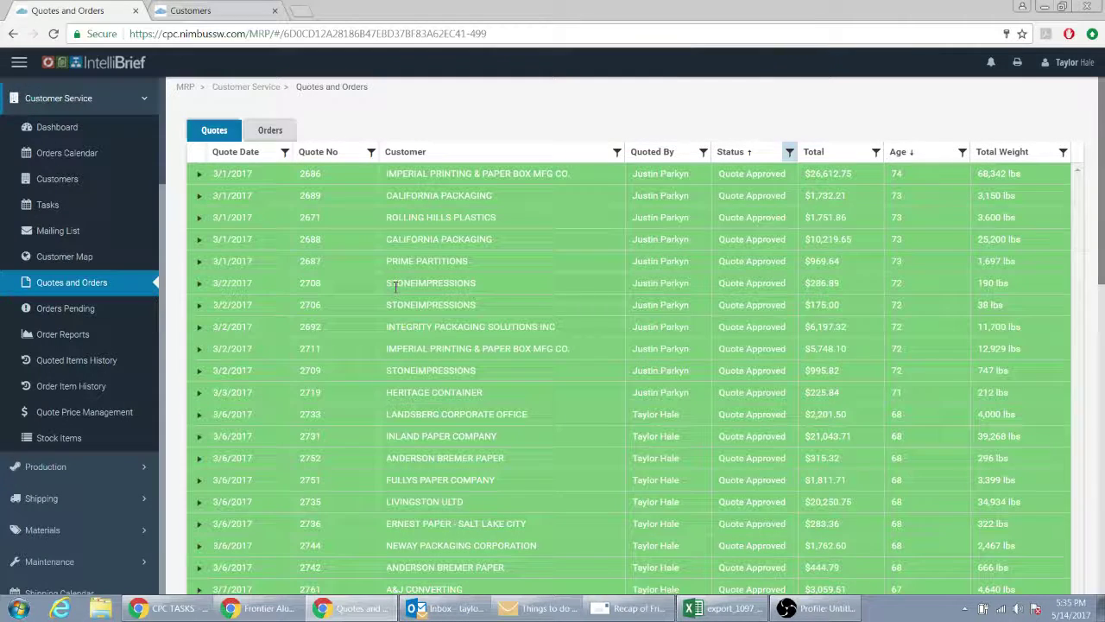
{"action": "scroll", "coordinate": [394, 287], "scroll_direction": "down", "scroll_amount": 3}
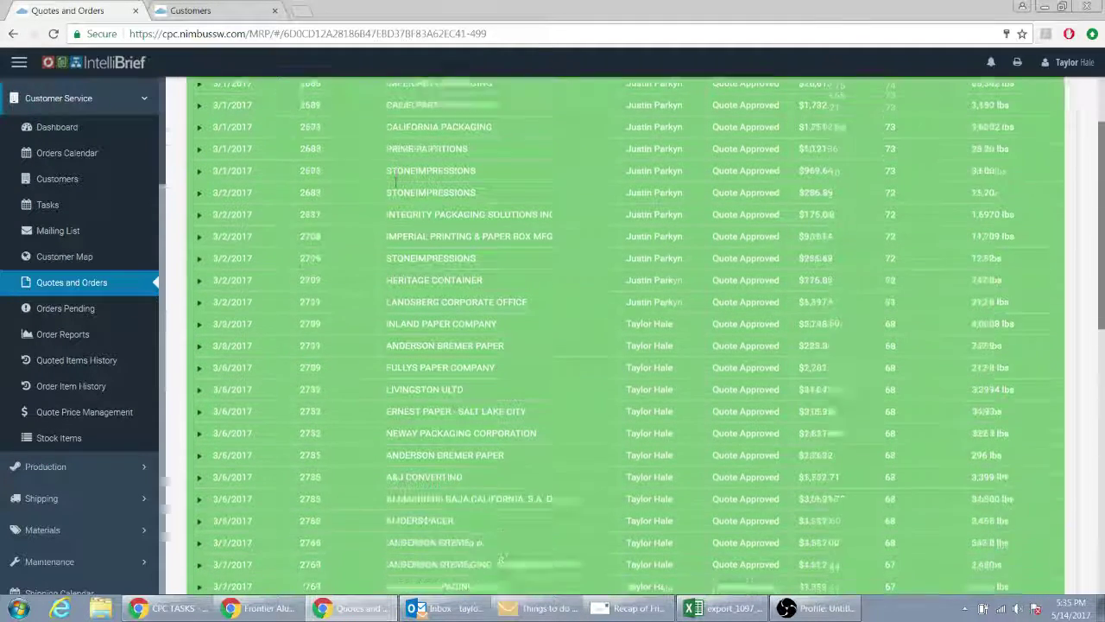
{"action": "scroll", "coordinate": [395, 288], "scroll_direction": "up", "scroll_amount": 3}
{"action": "scroll", "coordinate": [145, 170], "scroll_direction": "up", "scroll_amount": 3}
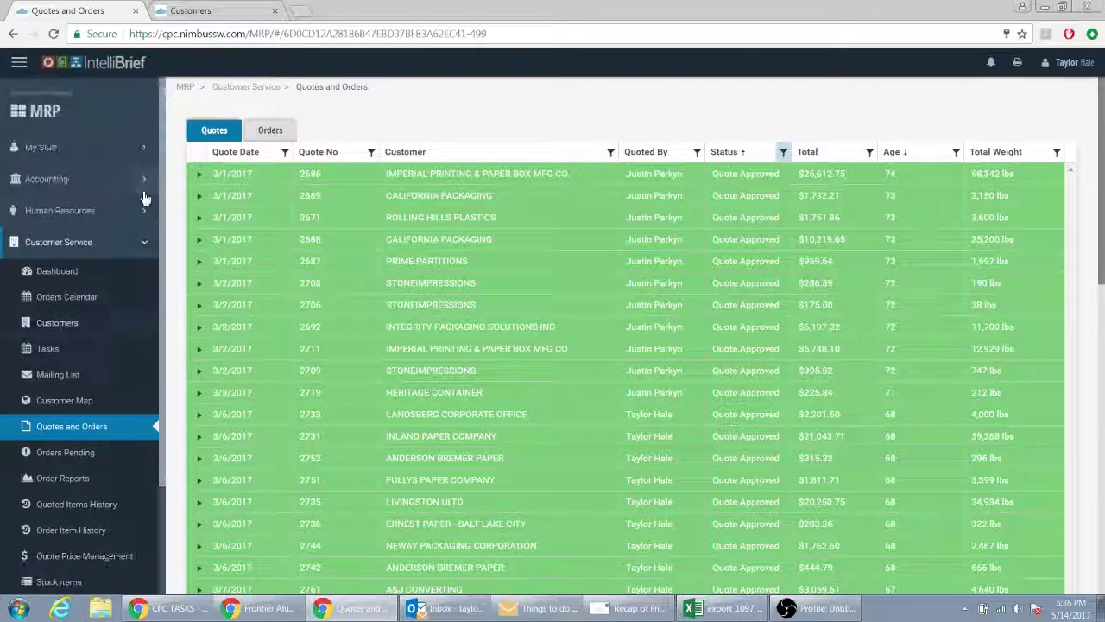
{"action": "left_click", "coordinate": [151, 149]}
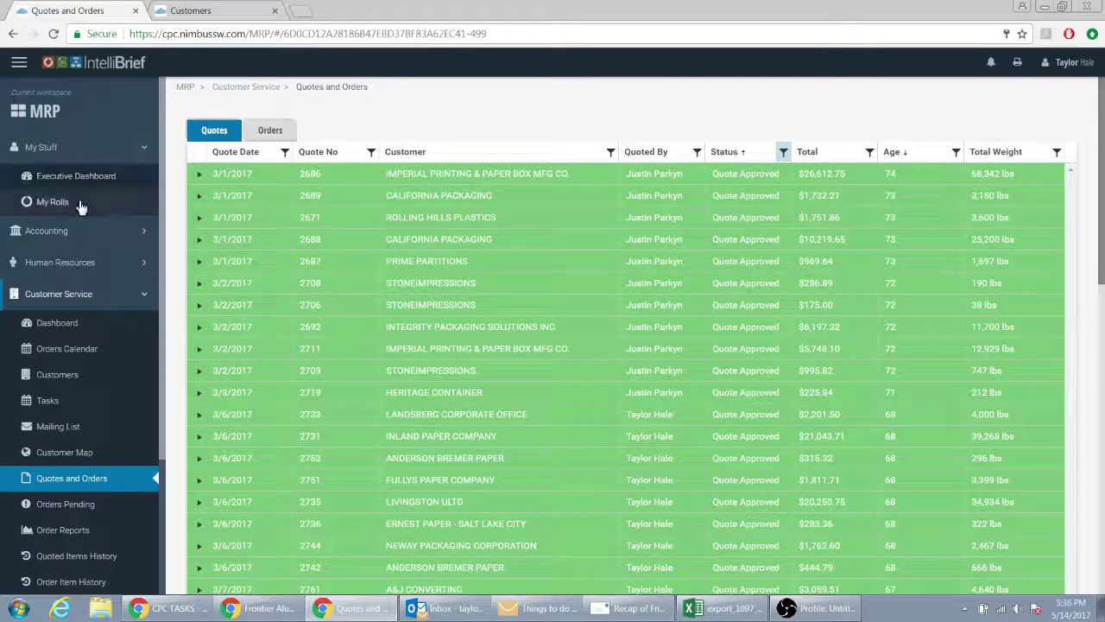
Open the Executive Dashboard and highlight the 77.85% order conversion rate.
{"action": "left_click", "coordinate": [86, 178]}
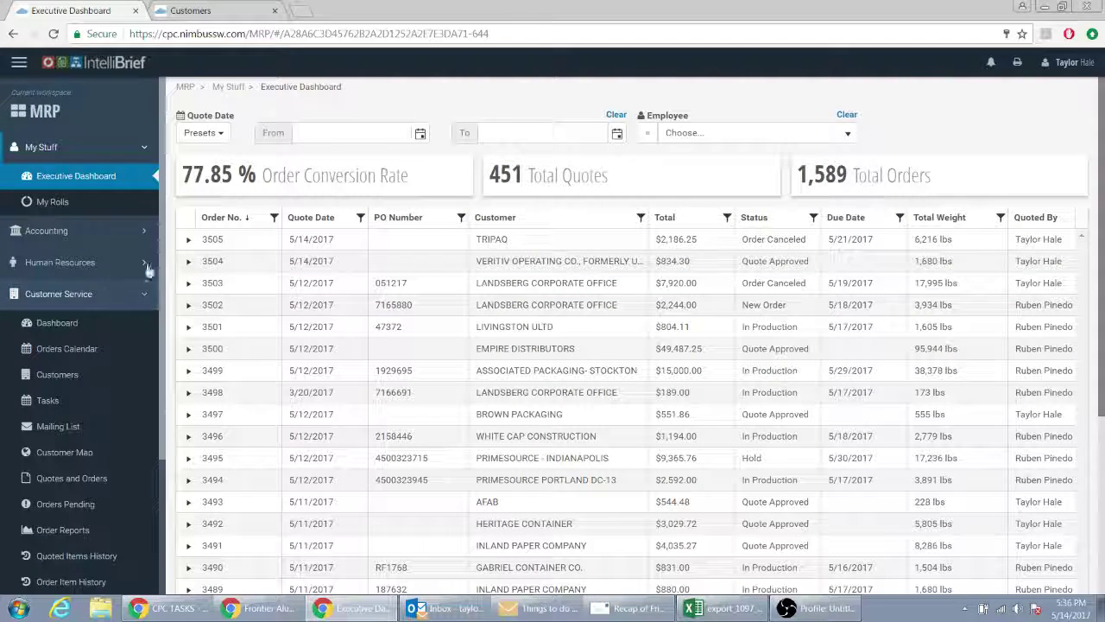
{"action": "left_click_drag", "start_coordinate": [409, 176], "coordinate": [182, 176]}
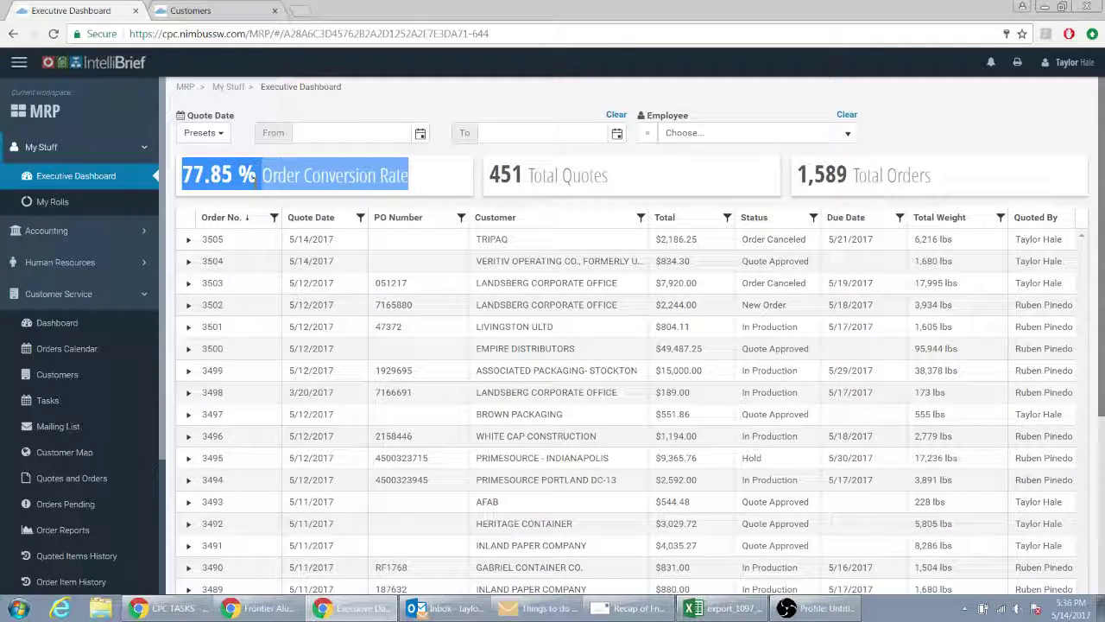
{"action": "scroll", "coordinate": [456, 281], "scroll_direction": "down", "scroll_amount": 5}
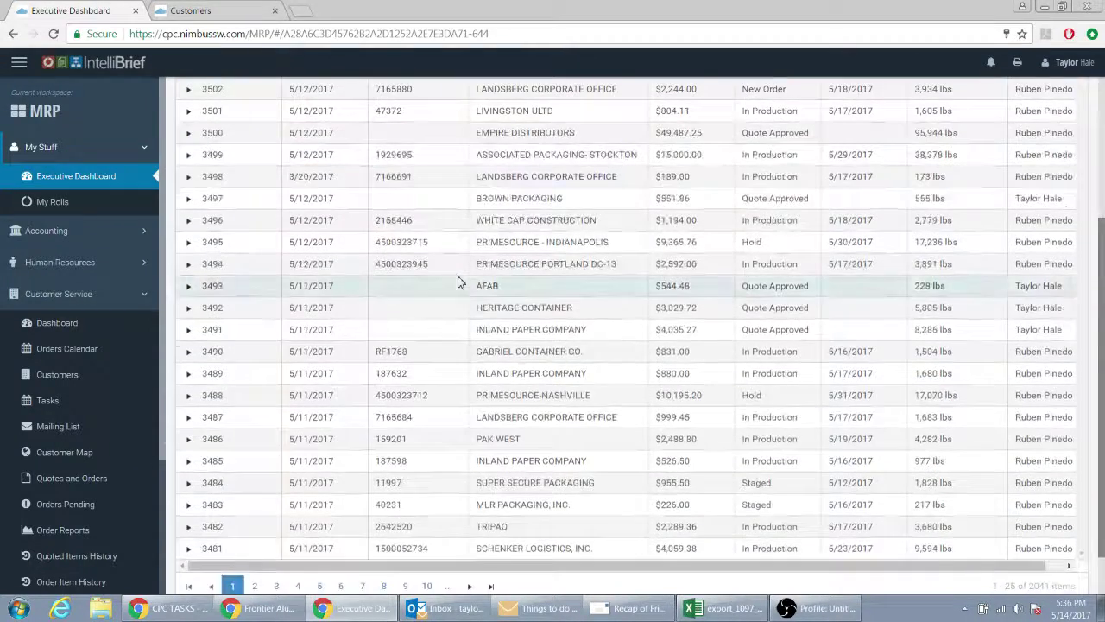
{"action": "scroll", "coordinate": [455, 281], "scroll_direction": "up", "scroll_amount": 5}
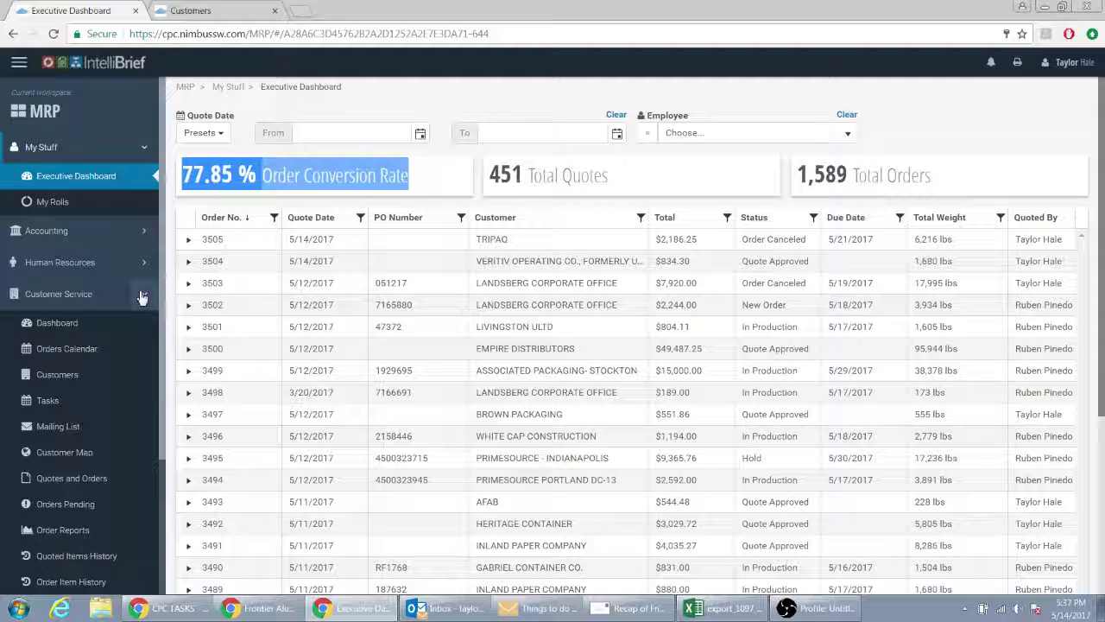
Filter customers by 'spicers', select SPICERS PAPER, and open its 5/9/2017 quote 3459.
{"action": "left_click", "coordinate": [70, 373]}
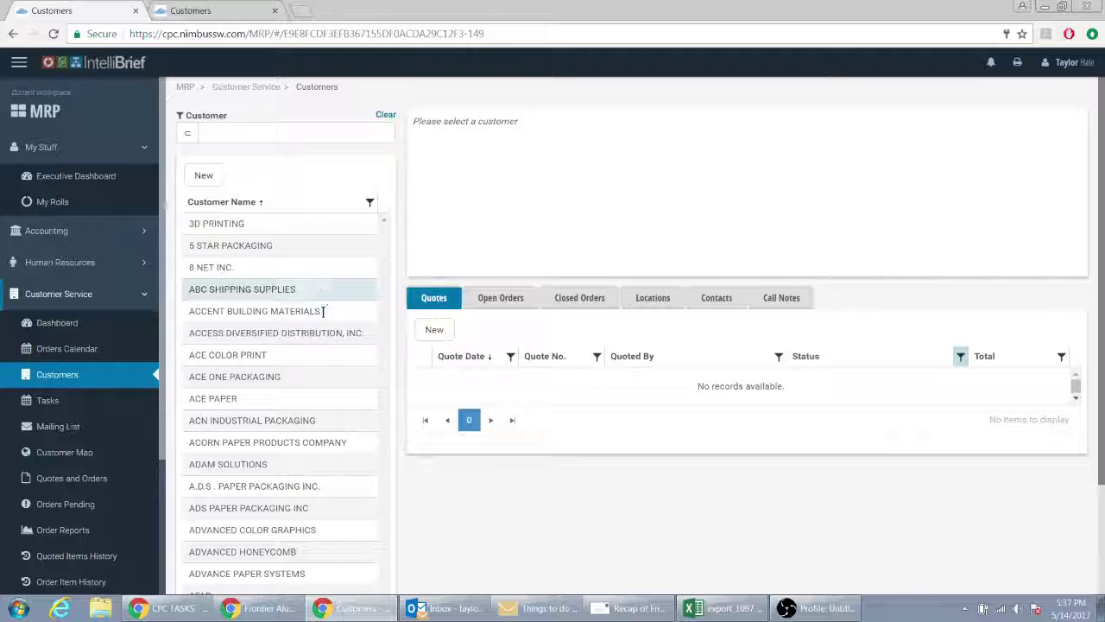
{"action": "left_click", "coordinate": [280, 135]}
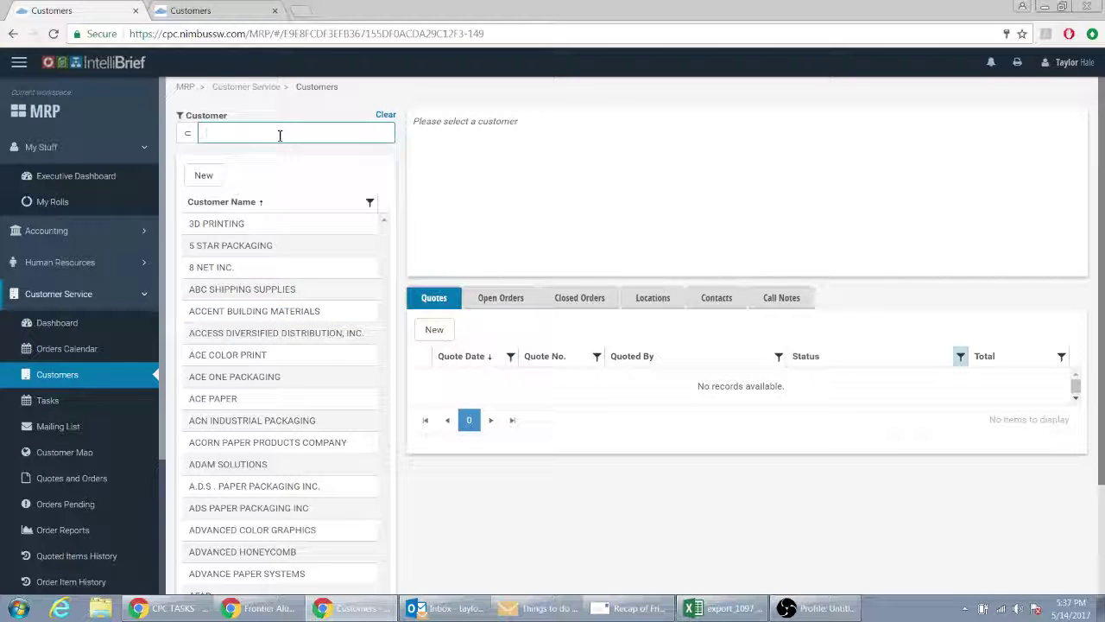
{"action": "type", "text": "spicers"}
{"action": "left_click", "coordinate": [223, 224]}
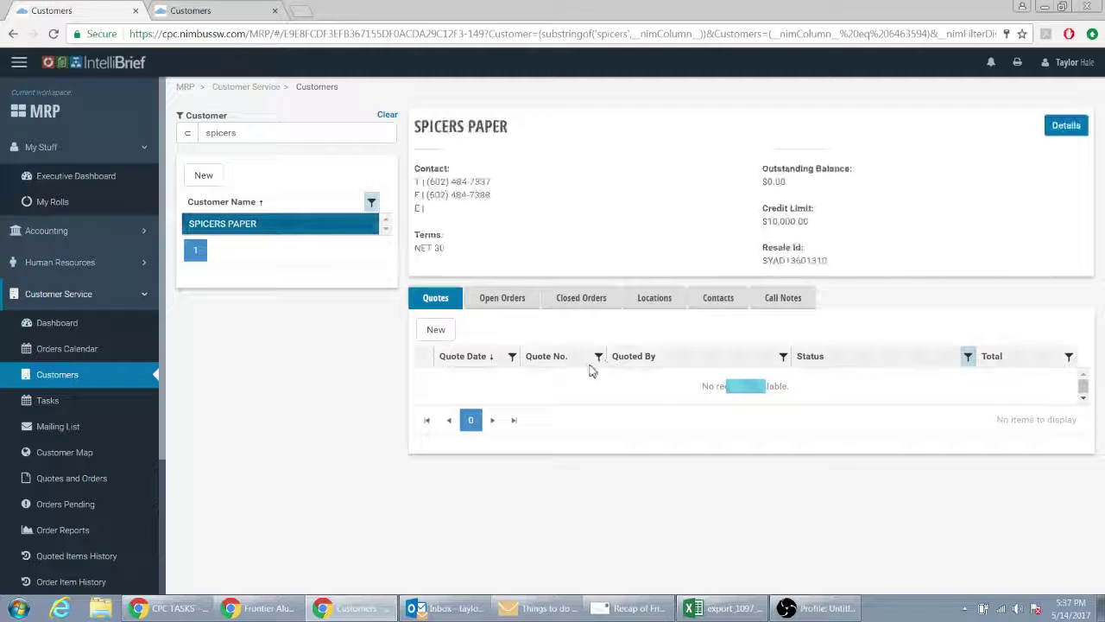
{"action": "scroll", "coordinate": [518, 371], "scroll_direction": "down", "scroll_amount": 1}
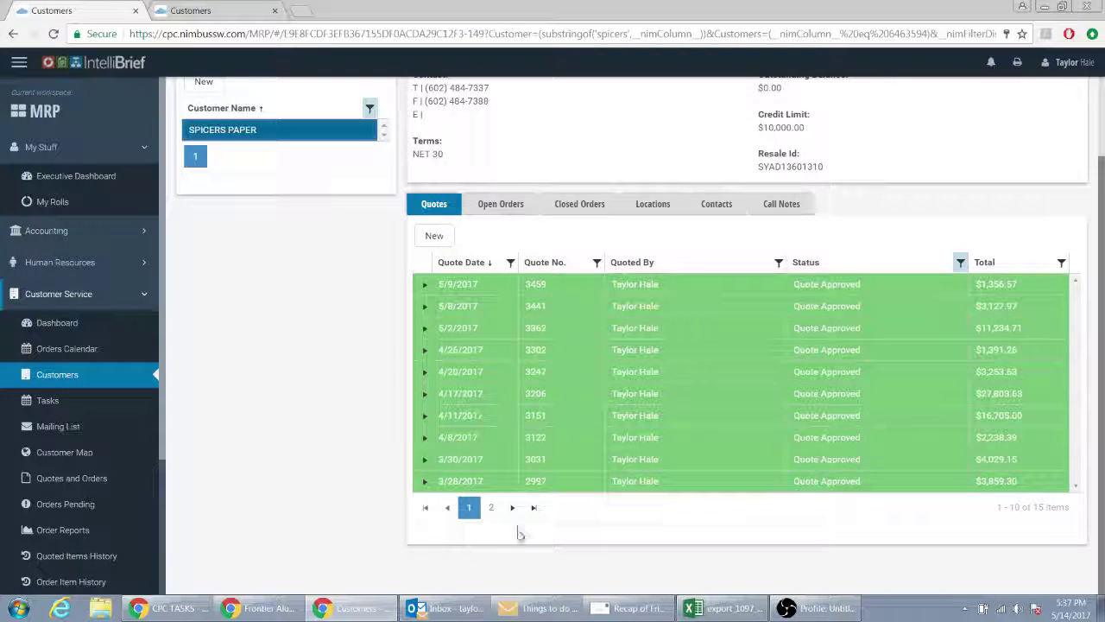
{"action": "left_click", "coordinate": [458, 284]}
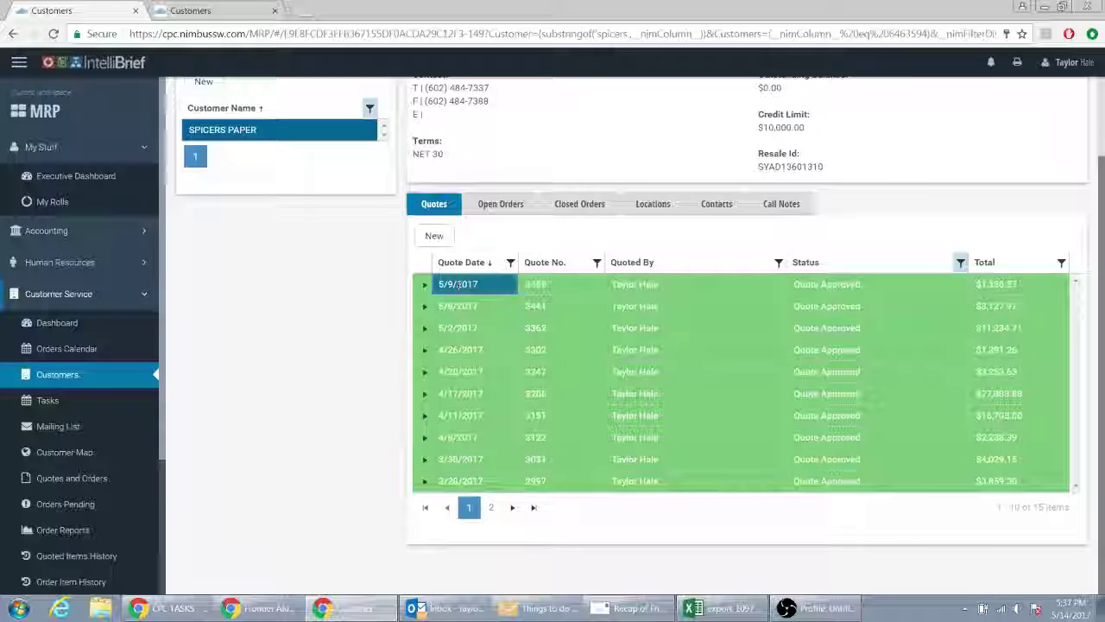
{"action": "double_click", "coordinate": [457, 285]}
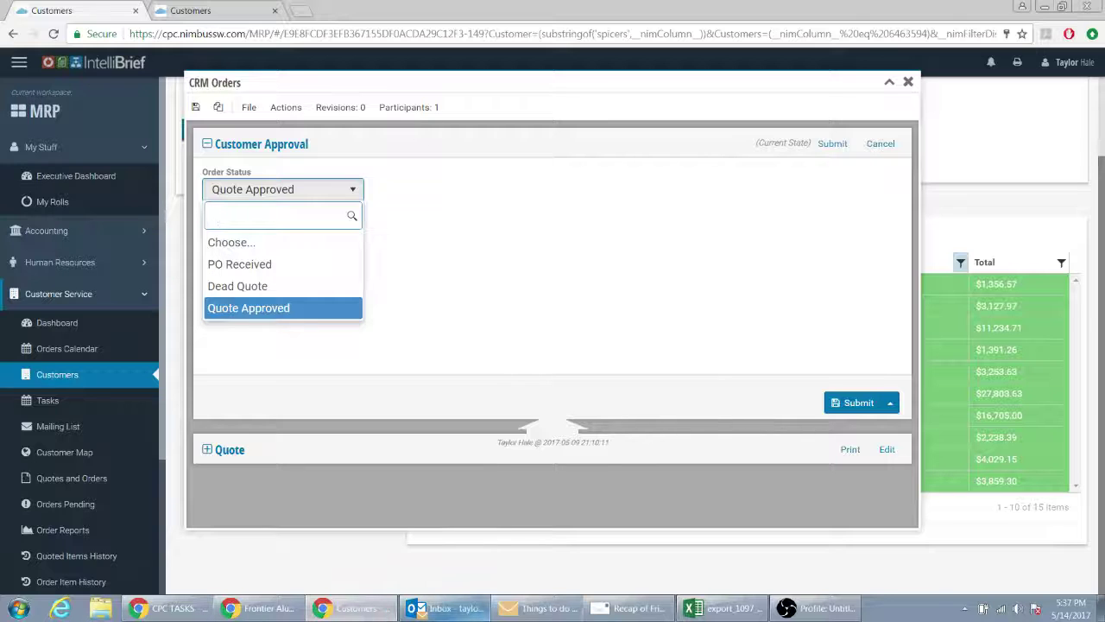
{"action": "left_click", "coordinate": [173, 608]}
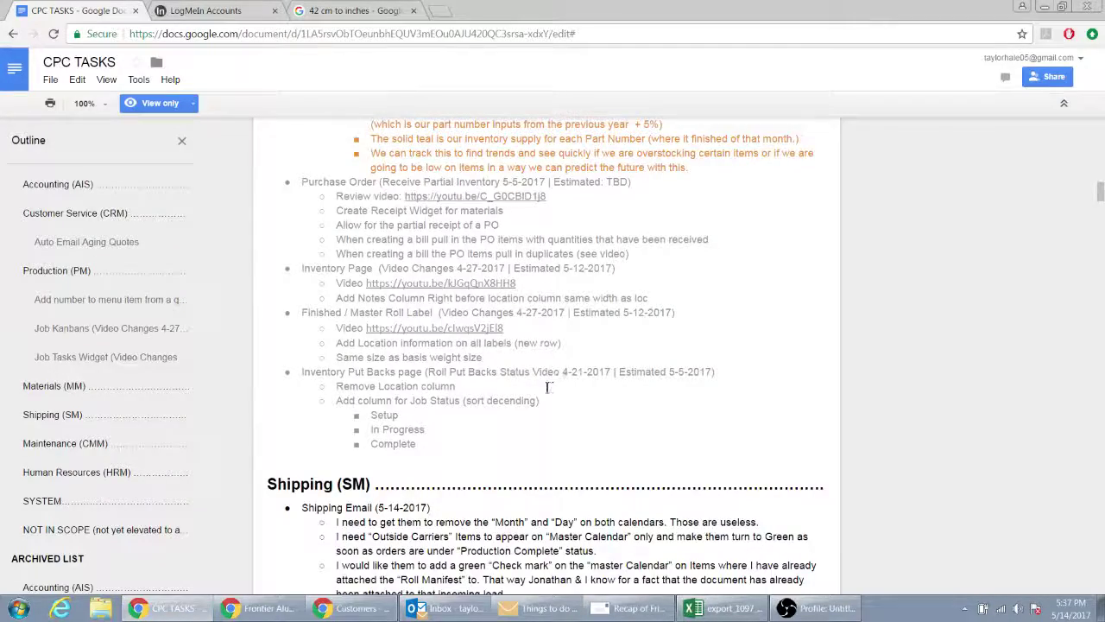
{"action": "scroll", "coordinate": [556, 389], "scroll_direction": "up", "scroll_amount": 10}
{"action": "scroll", "coordinate": [556, 388], "scroll_direction": "up", "scroll_amount": 10}
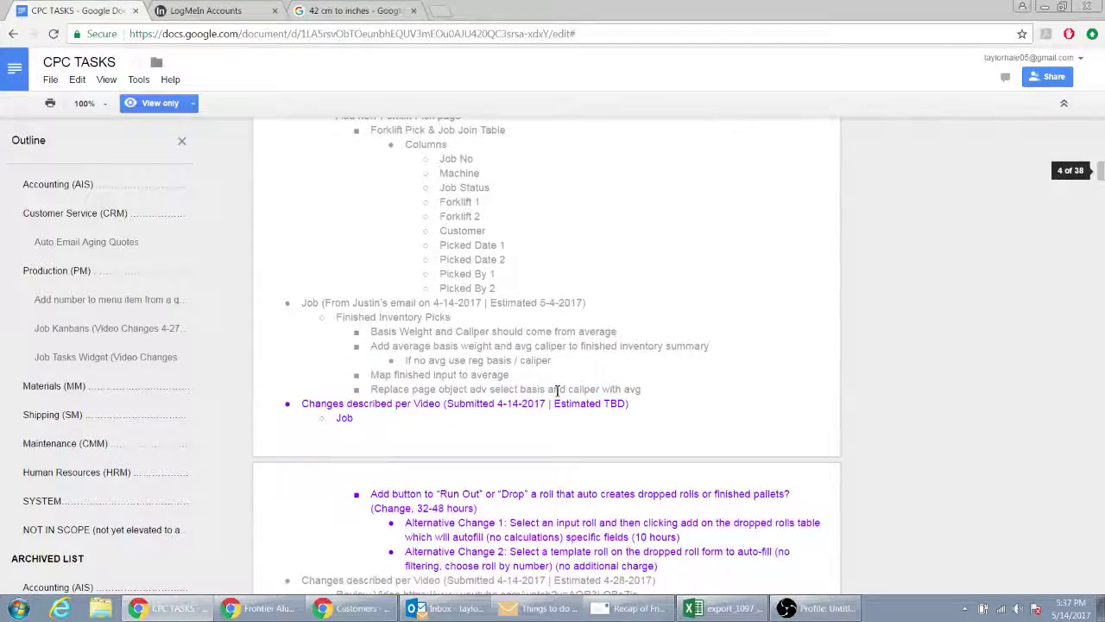
{"action": "scroll", "coordinate": [557, 393], "scroll_direction": "up", "scroll_amount": 10}
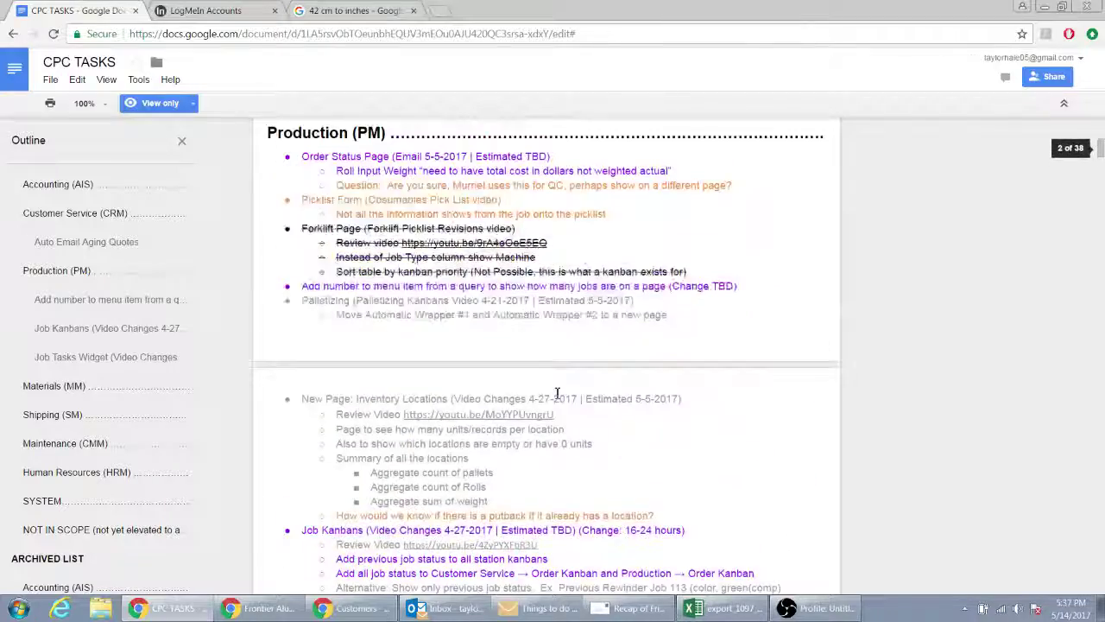
{"action": "scroll", "coordinate": [557, 392], "scroll_direction": "up", "scroll_amount": 10}
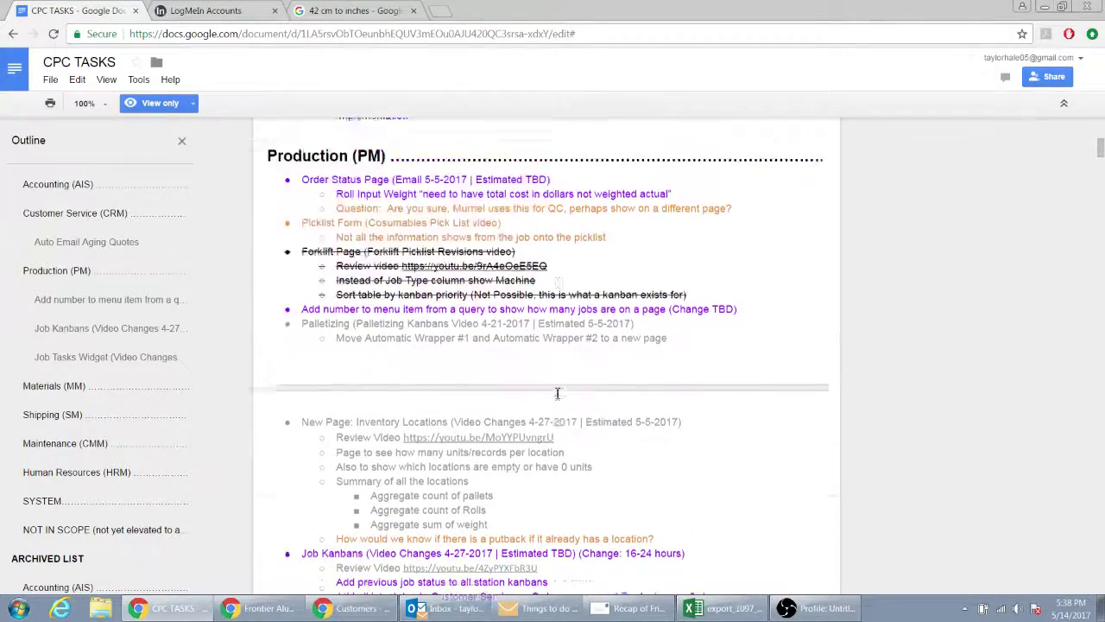
{"action": "scroll", "coordinate": [557, 392], "scroll_direction": "down", "scroll_amount": 5}
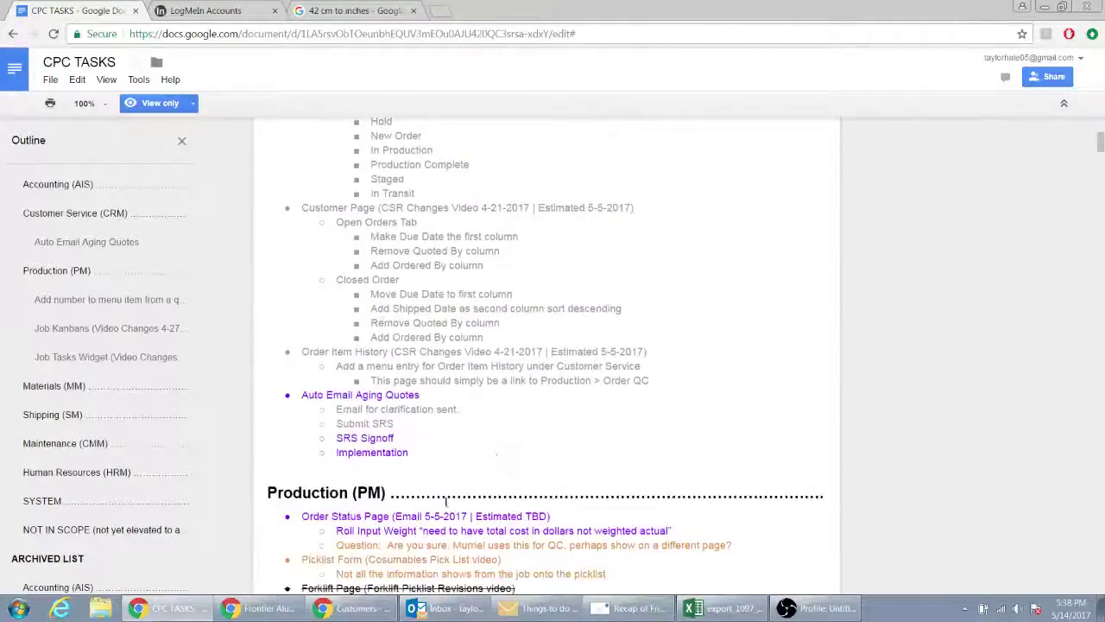
{"action": "left_click_drag", "start_coordinate": [423, 470], "coordinate": [398, 446]}
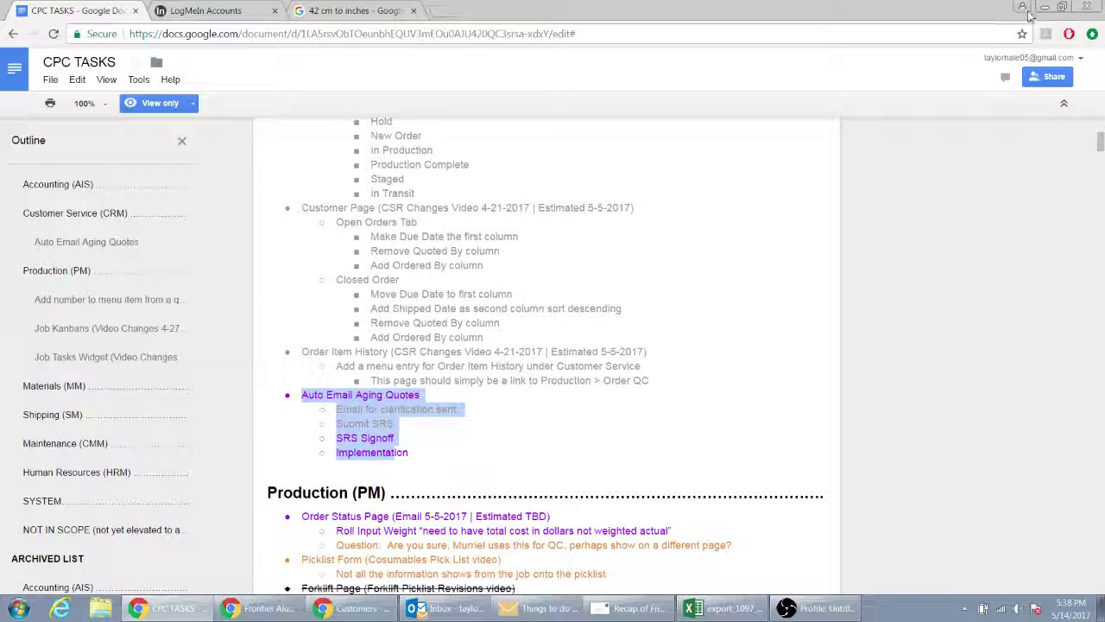
{"action": "key", "text": "alt+Tab"}
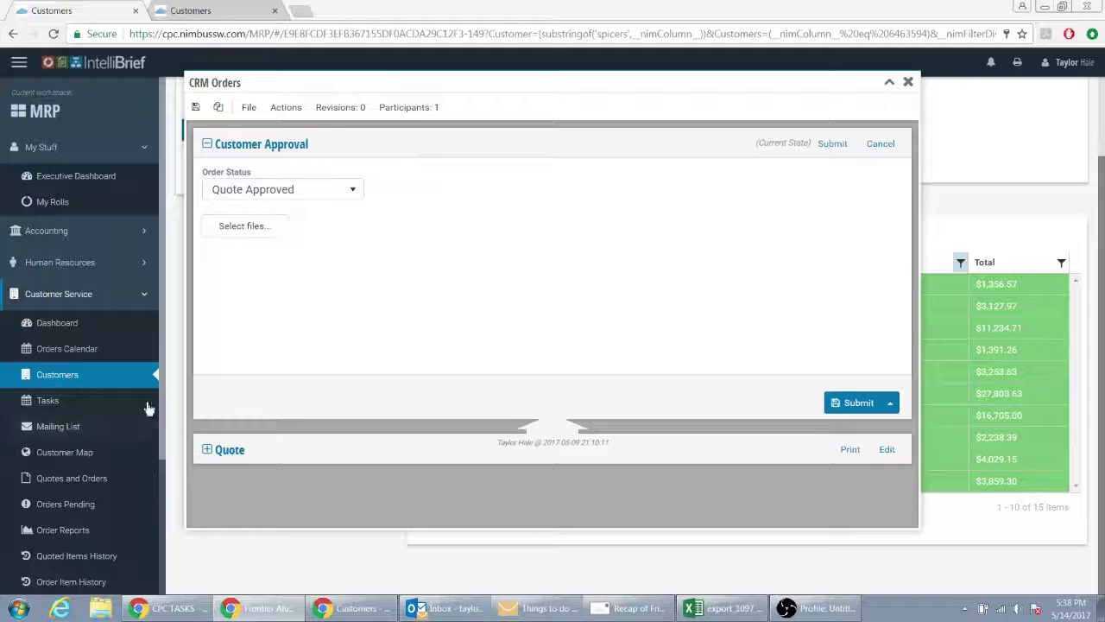
Return to the quotes list and expand quote 2692 to show its six 40 x 48 chipboard sheet lines.
{"action": "left_click", "coordinate": [889, 81]}
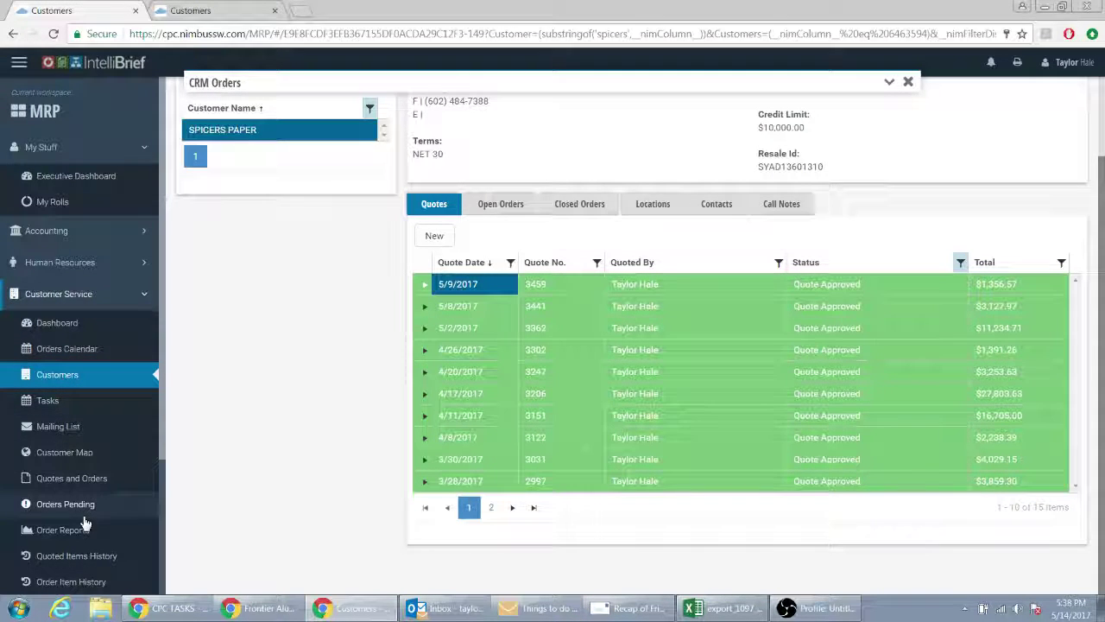
{"action": "left_click", "coordinate": [69, 478]}
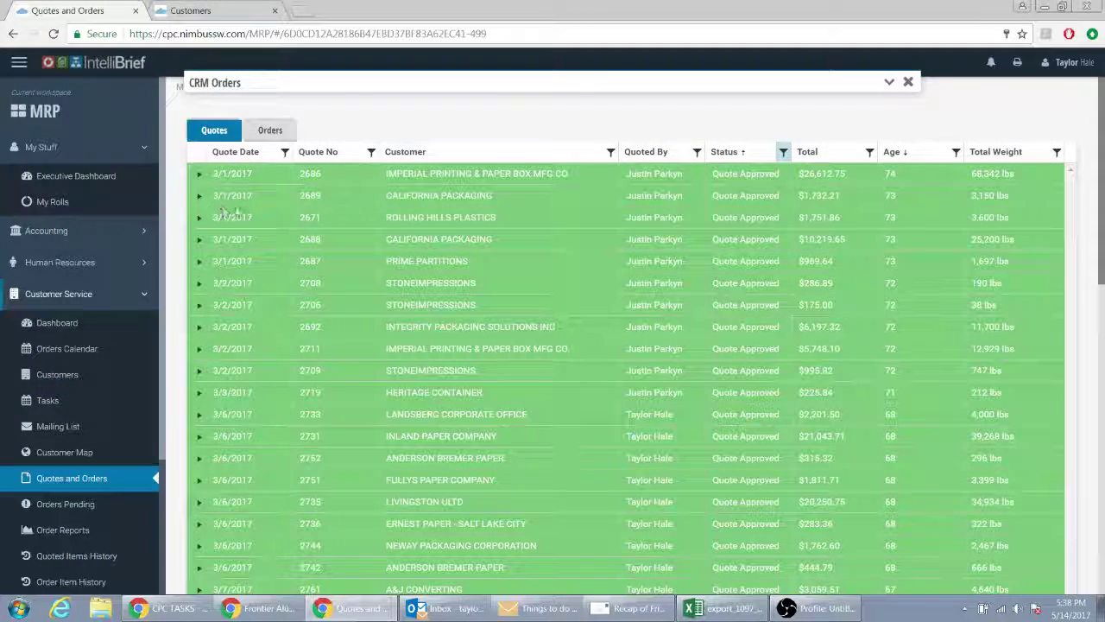
{"action": "left_click", "coordinate": [199, 327]}
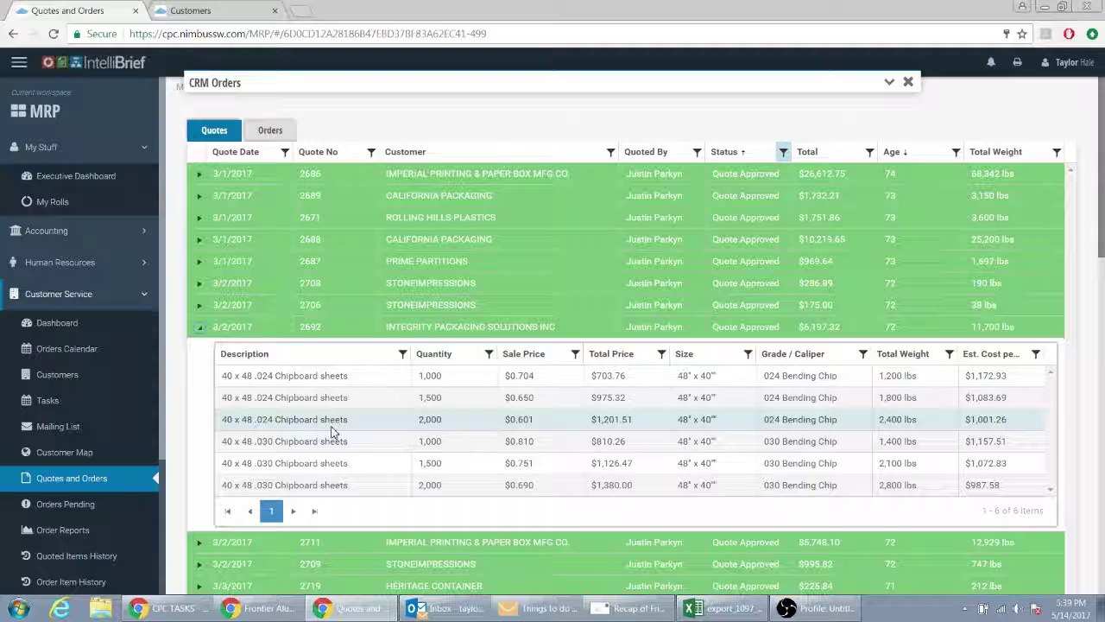
Minimize the Chrome window running IntelliBrief MRP to reveal the Windows desktop.
{"action": "left_click", "coordinate": [1042, 9]}
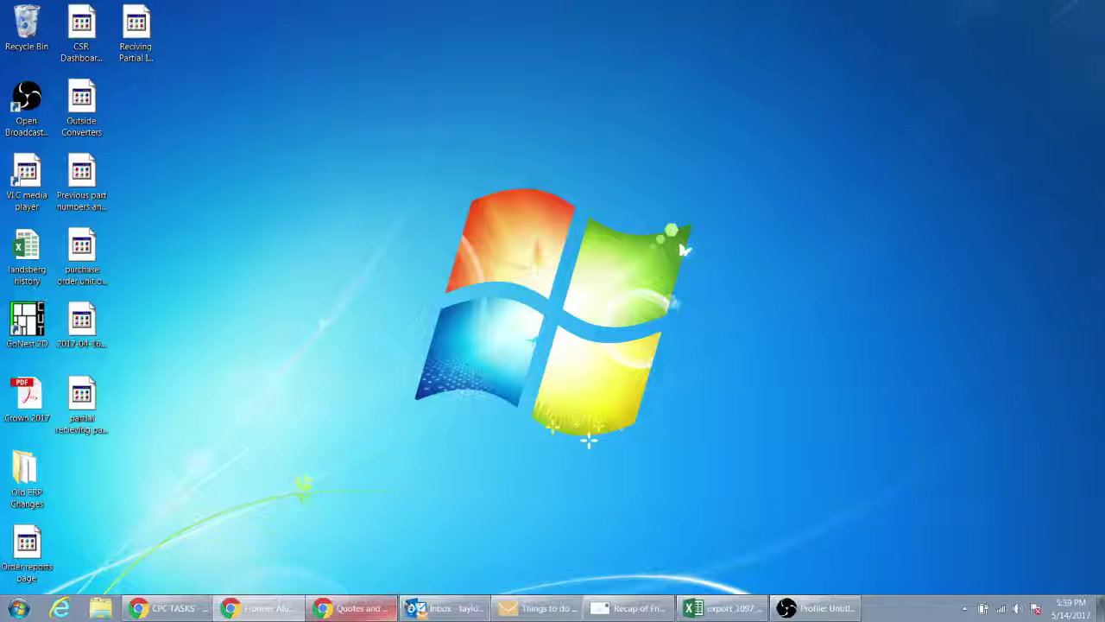